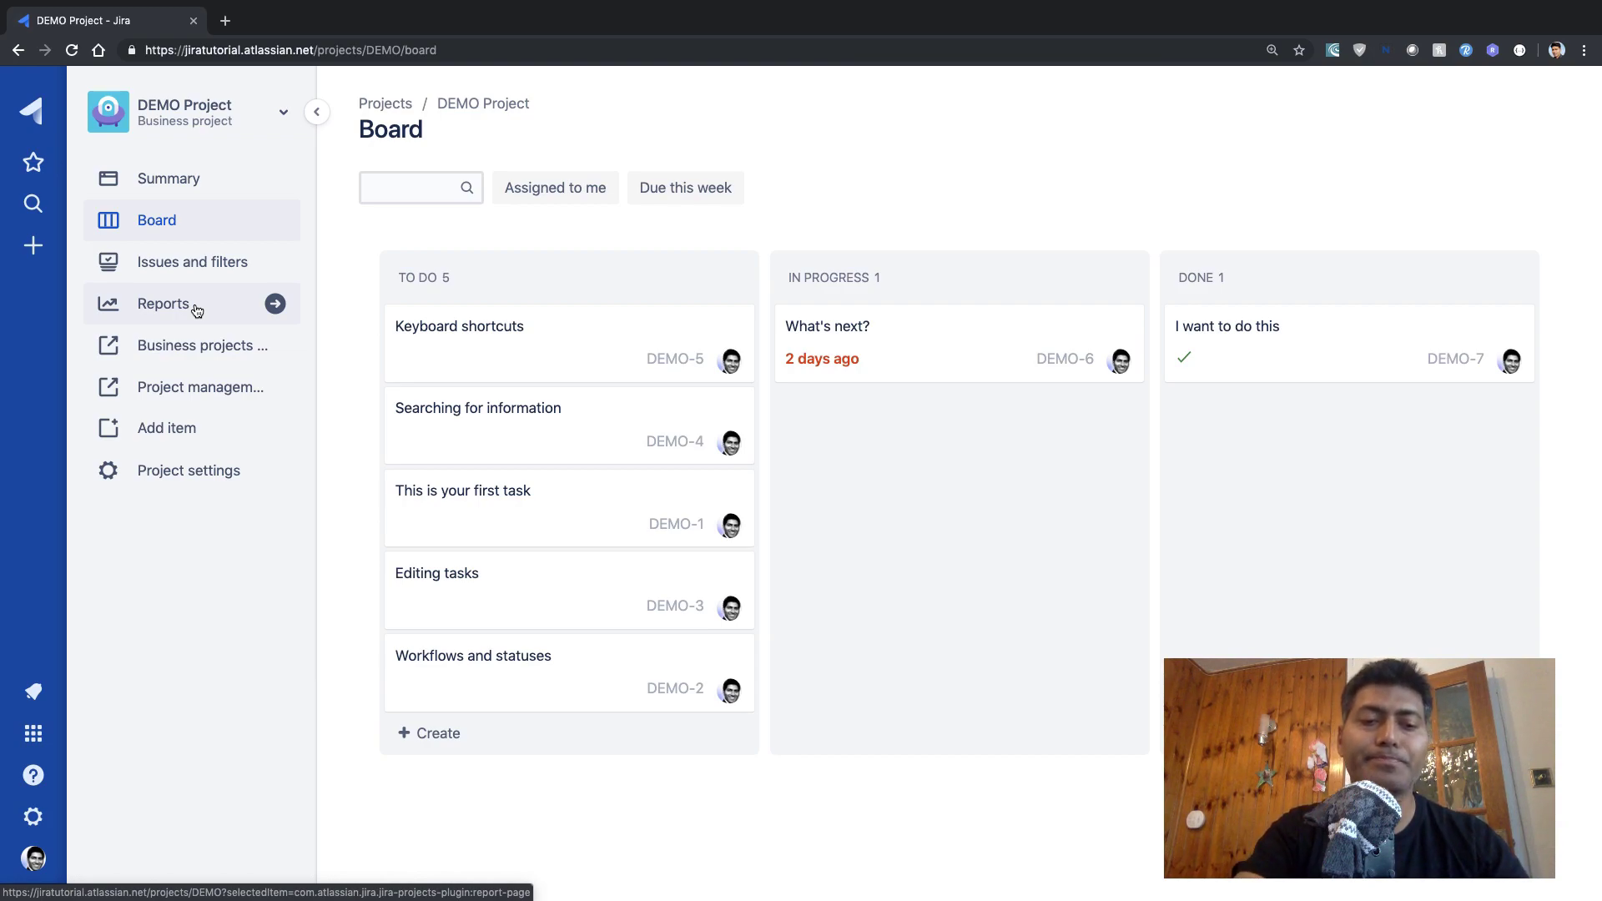
- Open the DEMO Project's reports overview and browse the available reports
{"action": "left_click", "coordinate": [162, 304]}
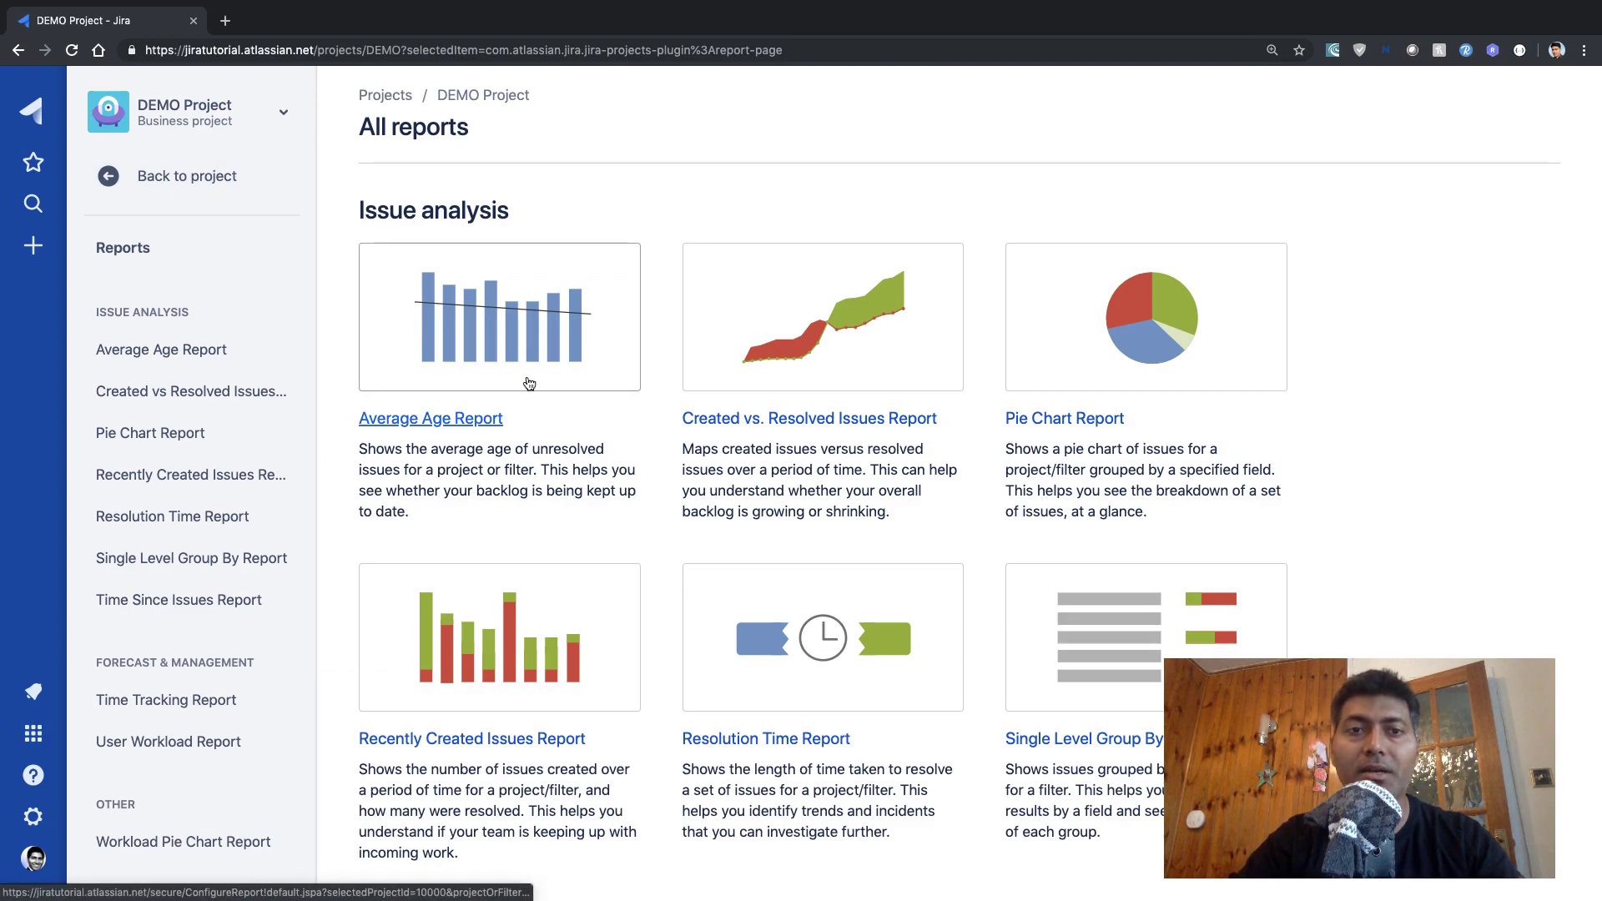
{"action": "scroll", "coordinate": [529, 383], "scroll_direction": "down", "scroll_amount": 4}
{"action": "scroll", "coordinate": [529, 383], "scroll_direction": "up", "scroll_amount": 4}
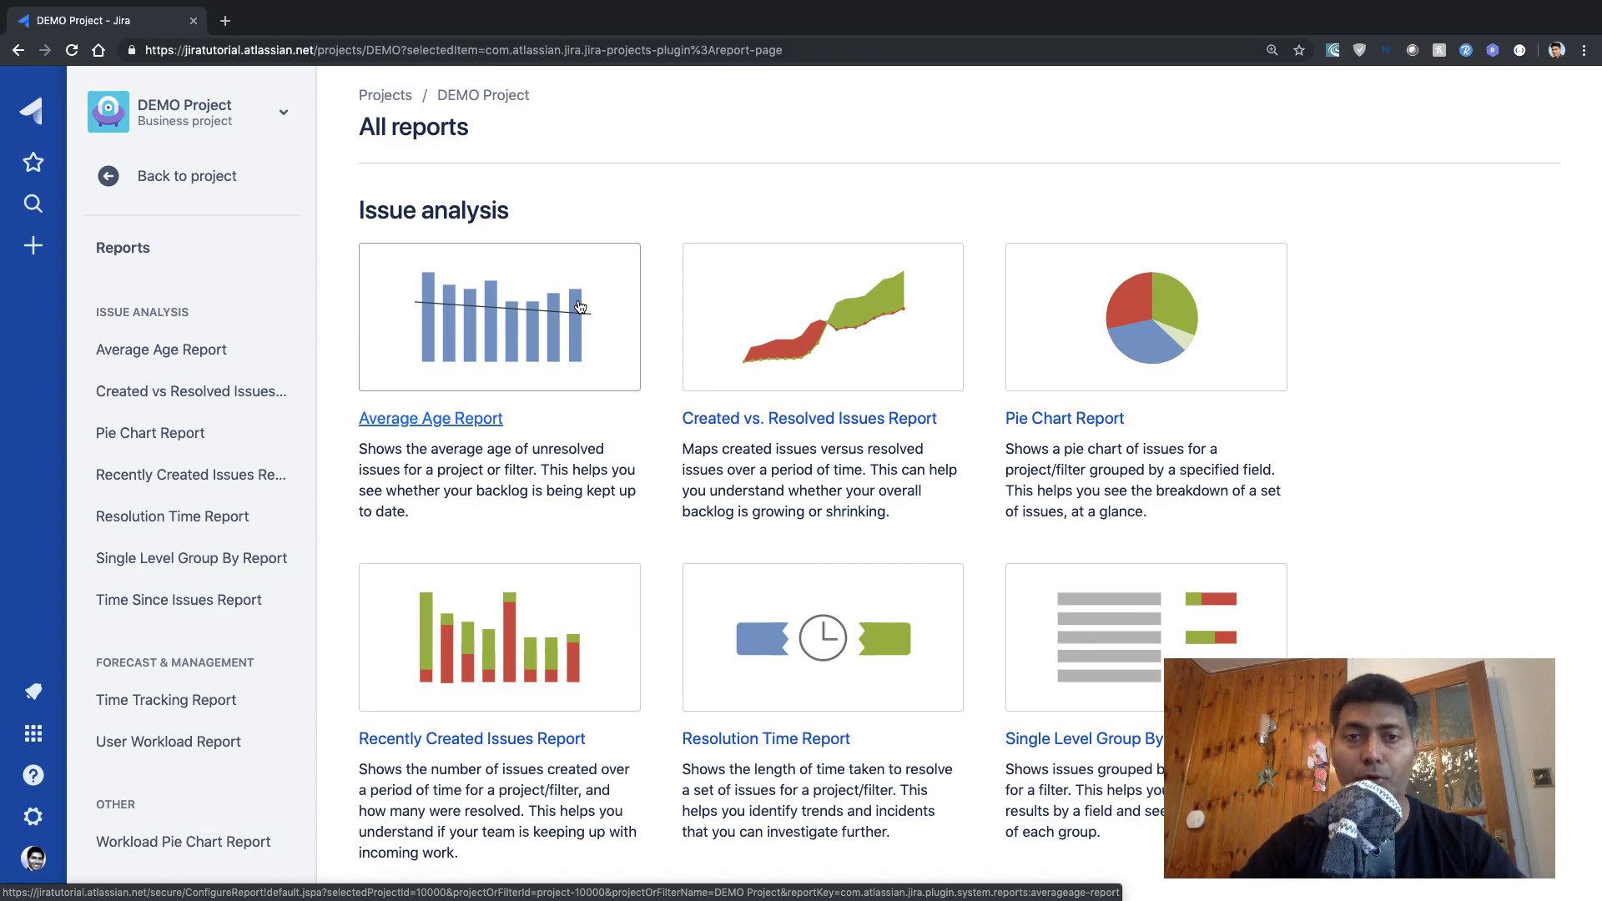
{"action": "scroll", "coordinate": [581, 307], "scroll_direction": "down", "scroll_amount": 1}
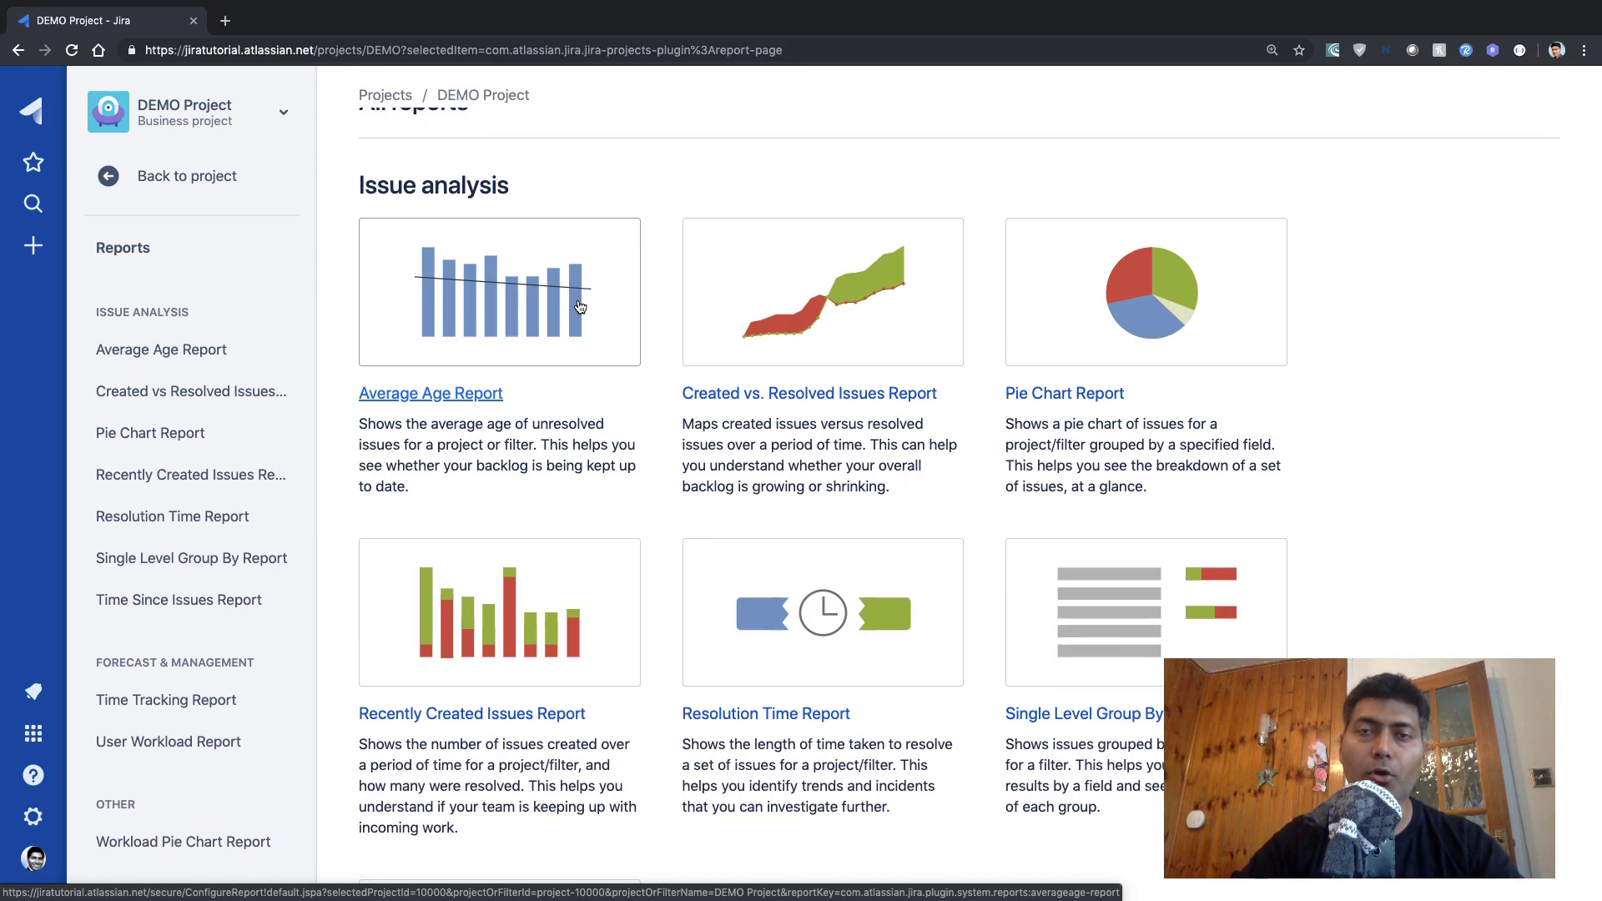
{"action": "scroll", "coordinate": [581, 307], "scroll_direction": "down", "scroll_amount": 10}
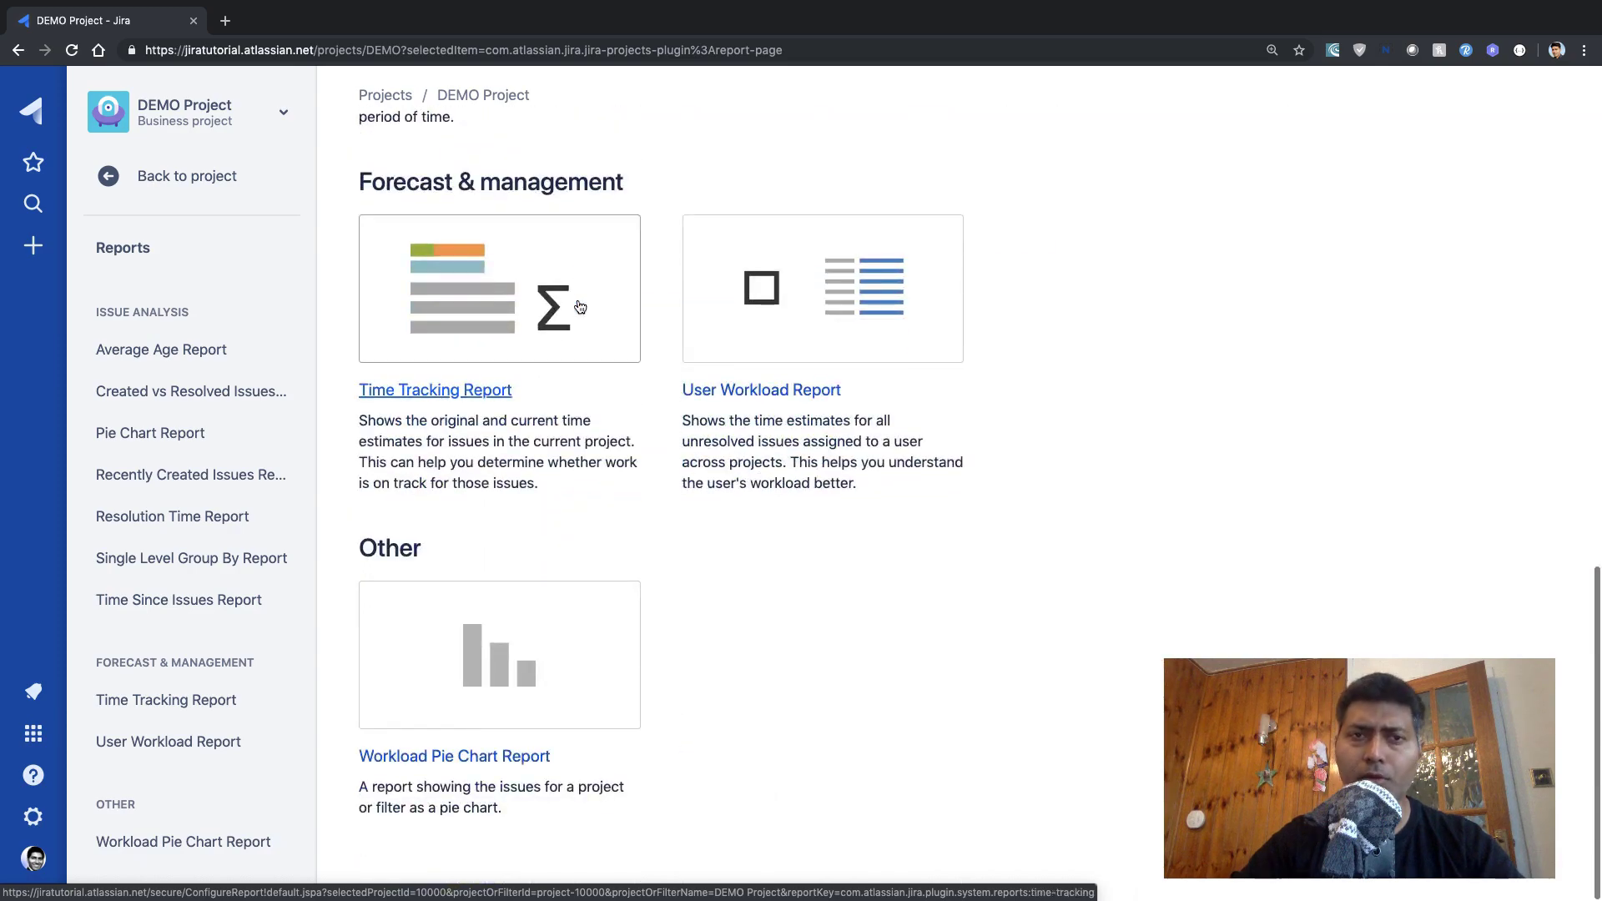
{"action": "scroll", "coordinate": [581, 308], "scroll_direction": "up", "scroll_amount": 10}
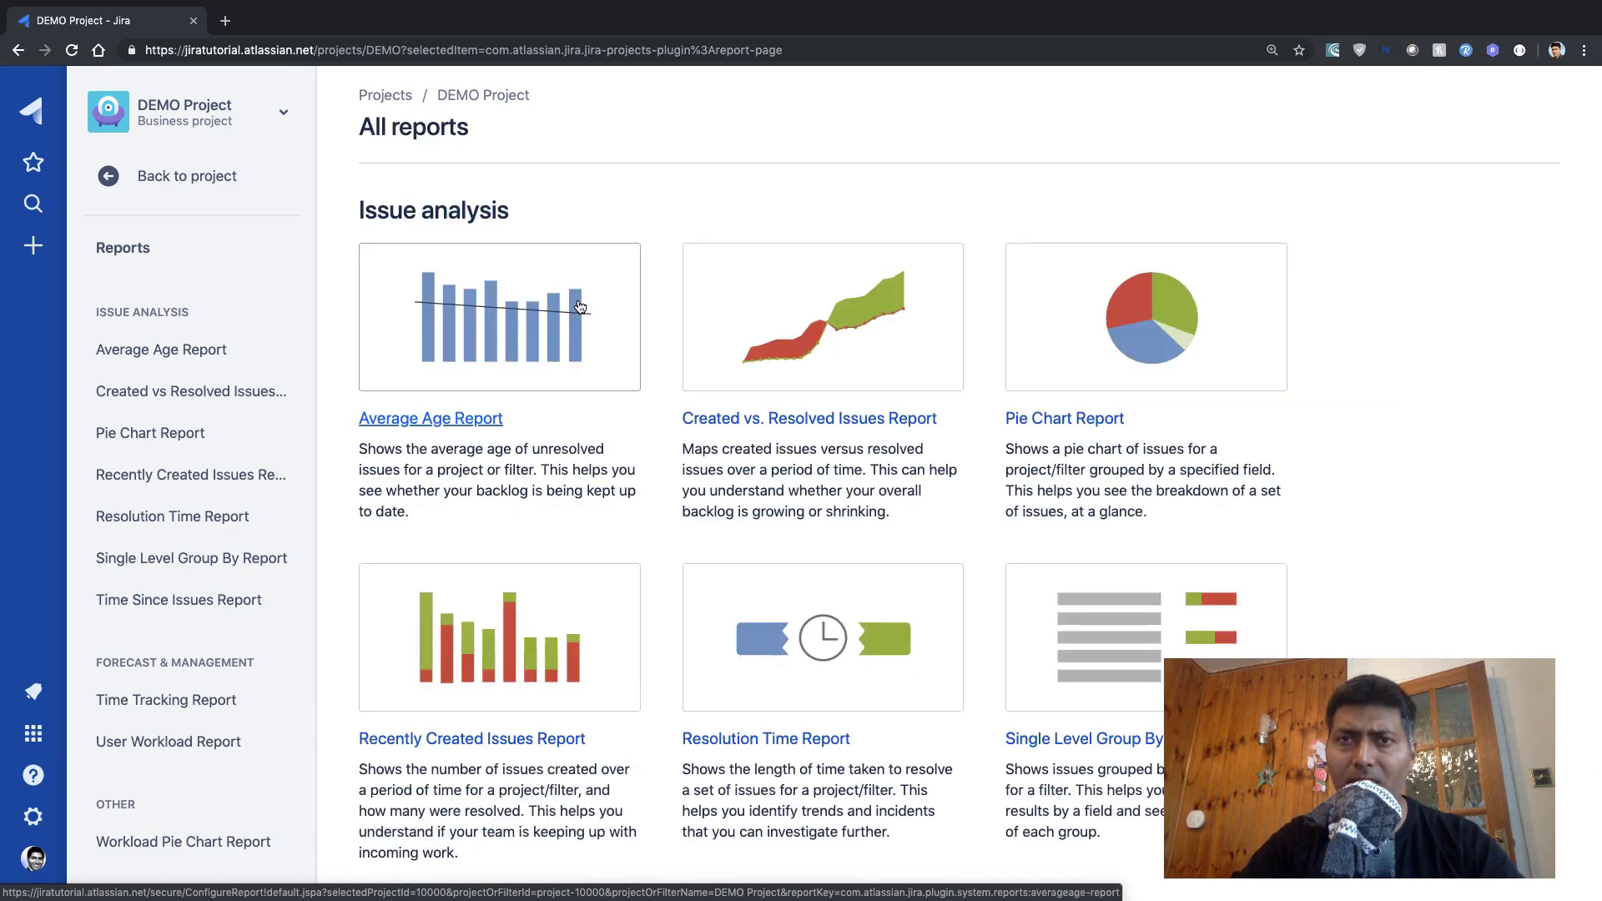
- Review the three report categories: Issue analysis, Forecast & management, and Other
{"action": "triple_click", "coordinate": [438, 212]}
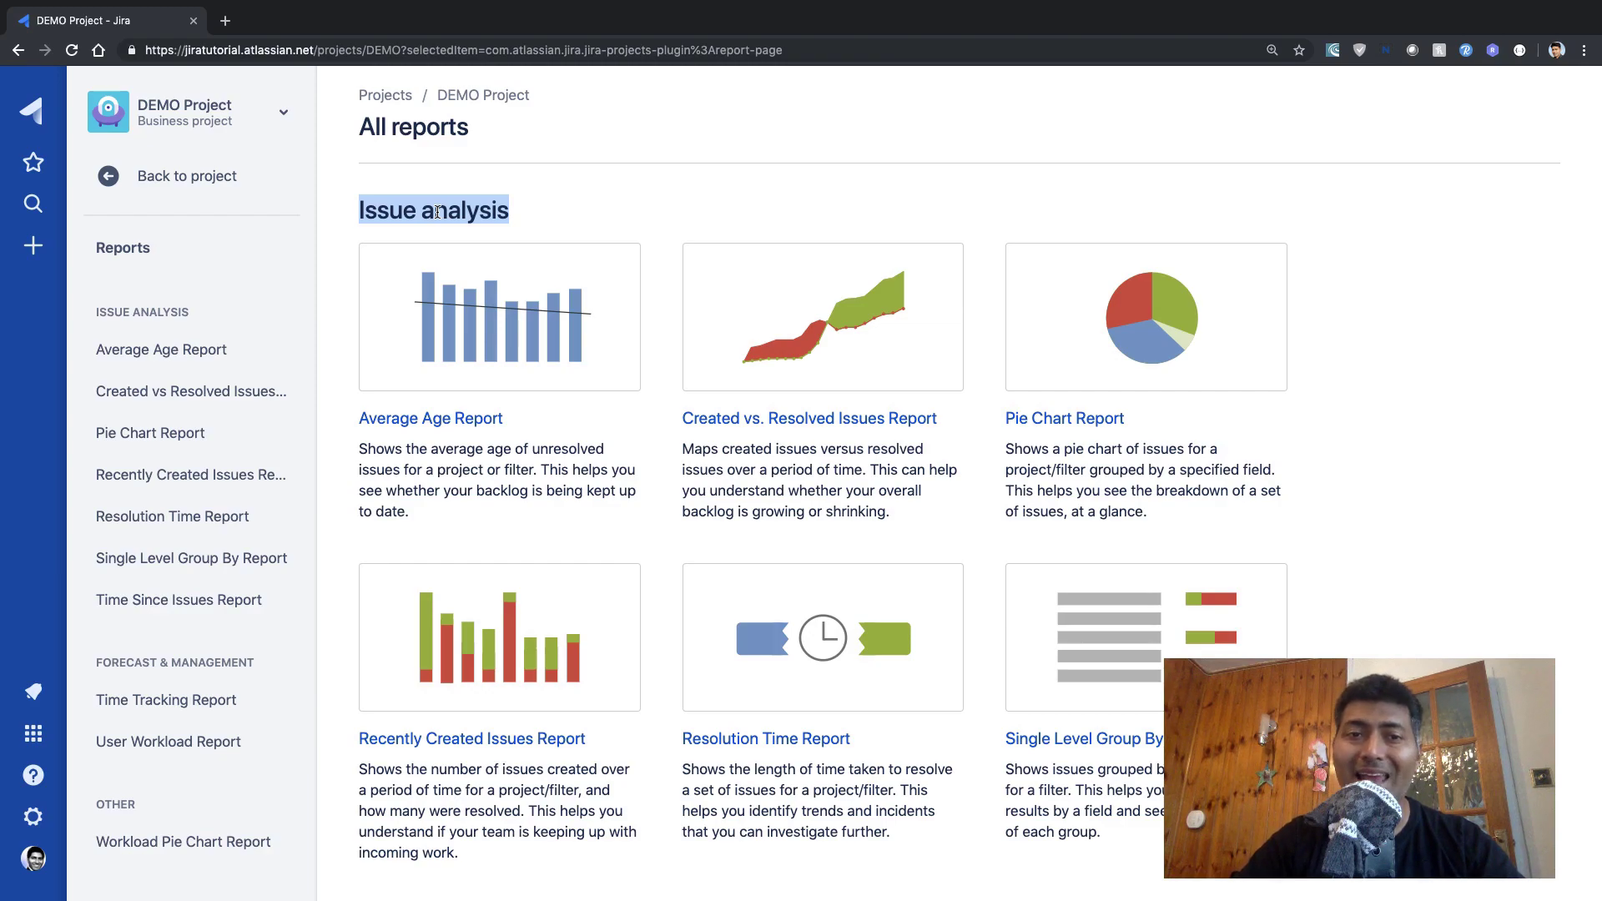
{"action": "scroll", "coordinate": [437, 212], "scroll_direction": "down", "scroll_amount": 10}
{"action": "triple_click", "coordinate": [460, 438]}
{"action": "scroll", "coordinate": [417, 475], "scroll_direction": "down", "scroll_amount": 3}
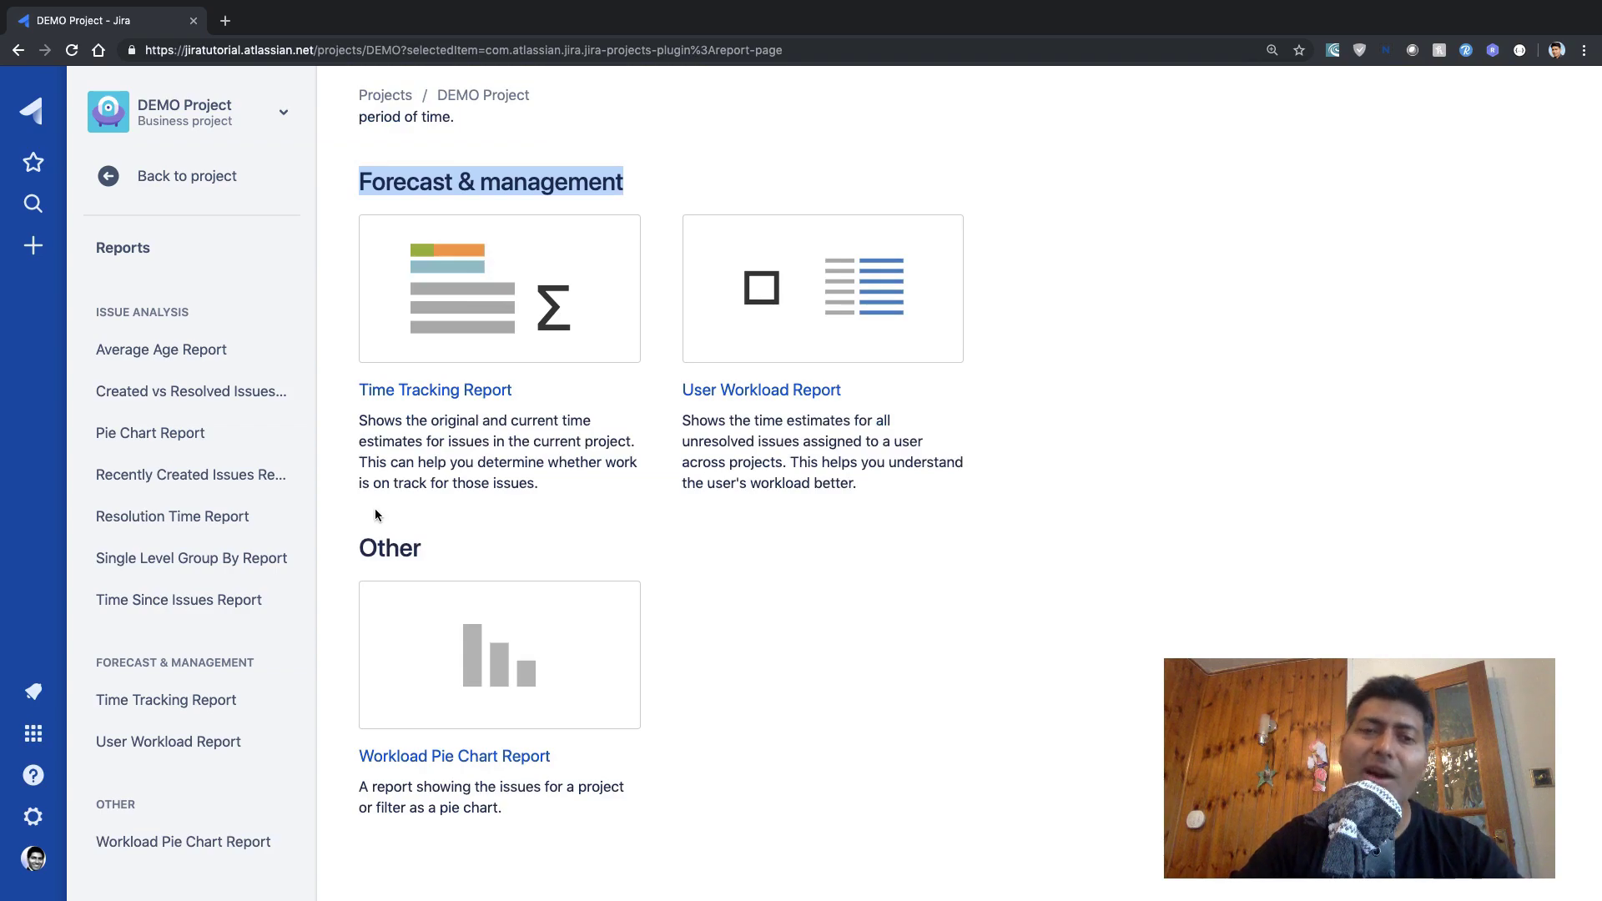
{"action": "triple_click", "coordinate": [387, 548]}
{"action": "left_click", "coordinate": [724, 552]}
{"action": "scroll", "coordinate": [724, 552], "scroll_direction": "up", "scroll_amount": 10}
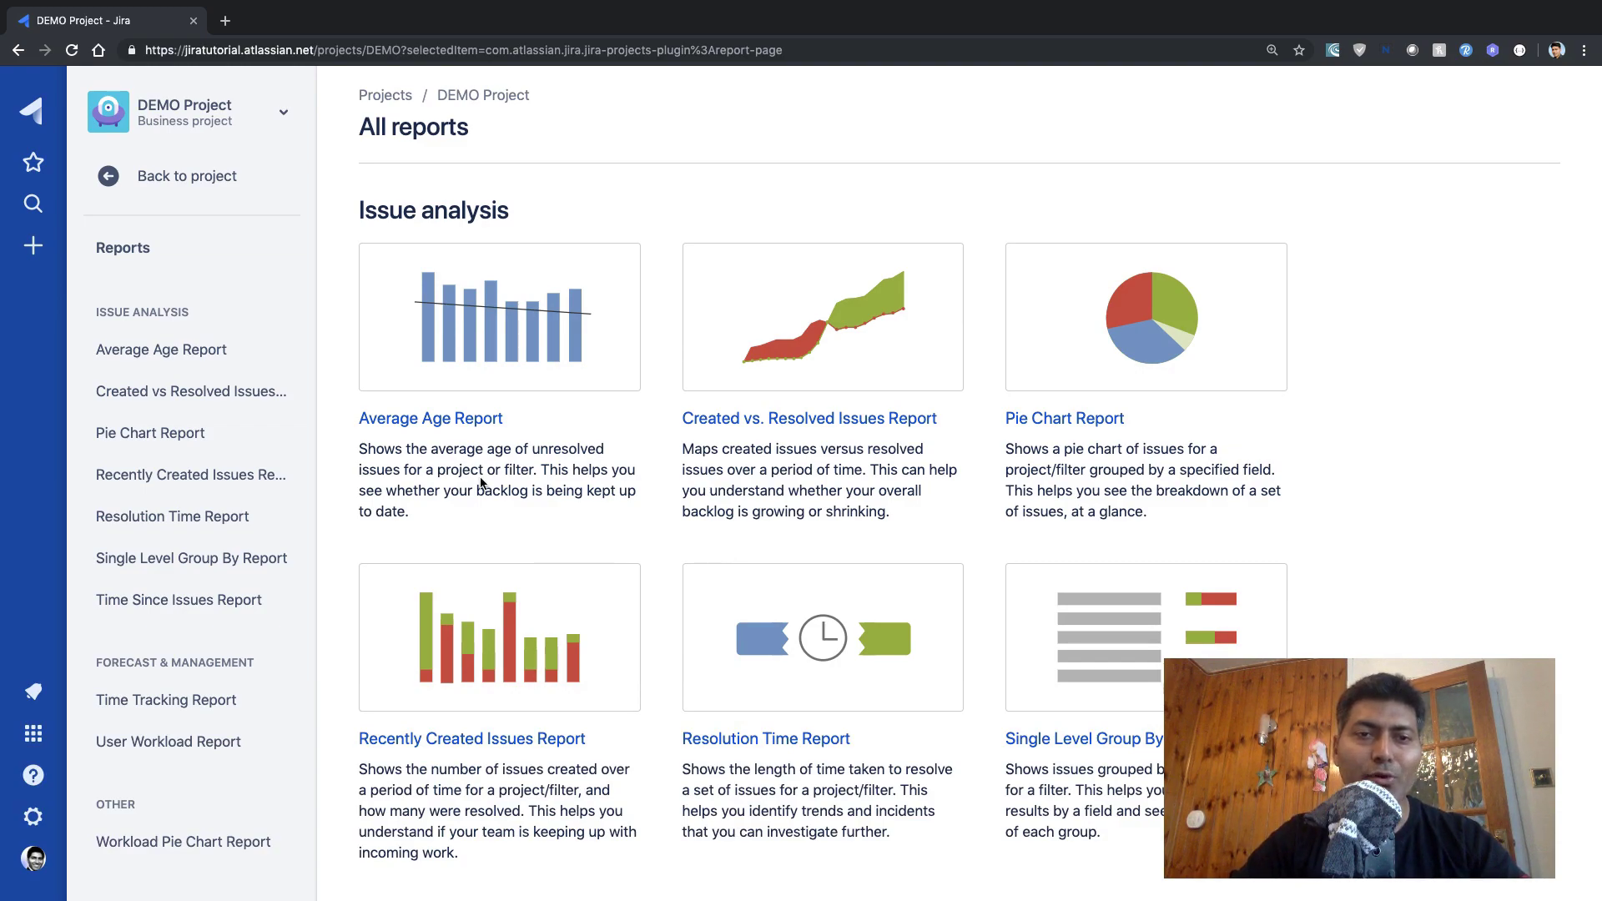
- Generate the Average Age Report for DEMO Project in a new browser tab, with days previously set to 7
{"action": "left_click", "coordinate": [443, 418], "text": "super"}
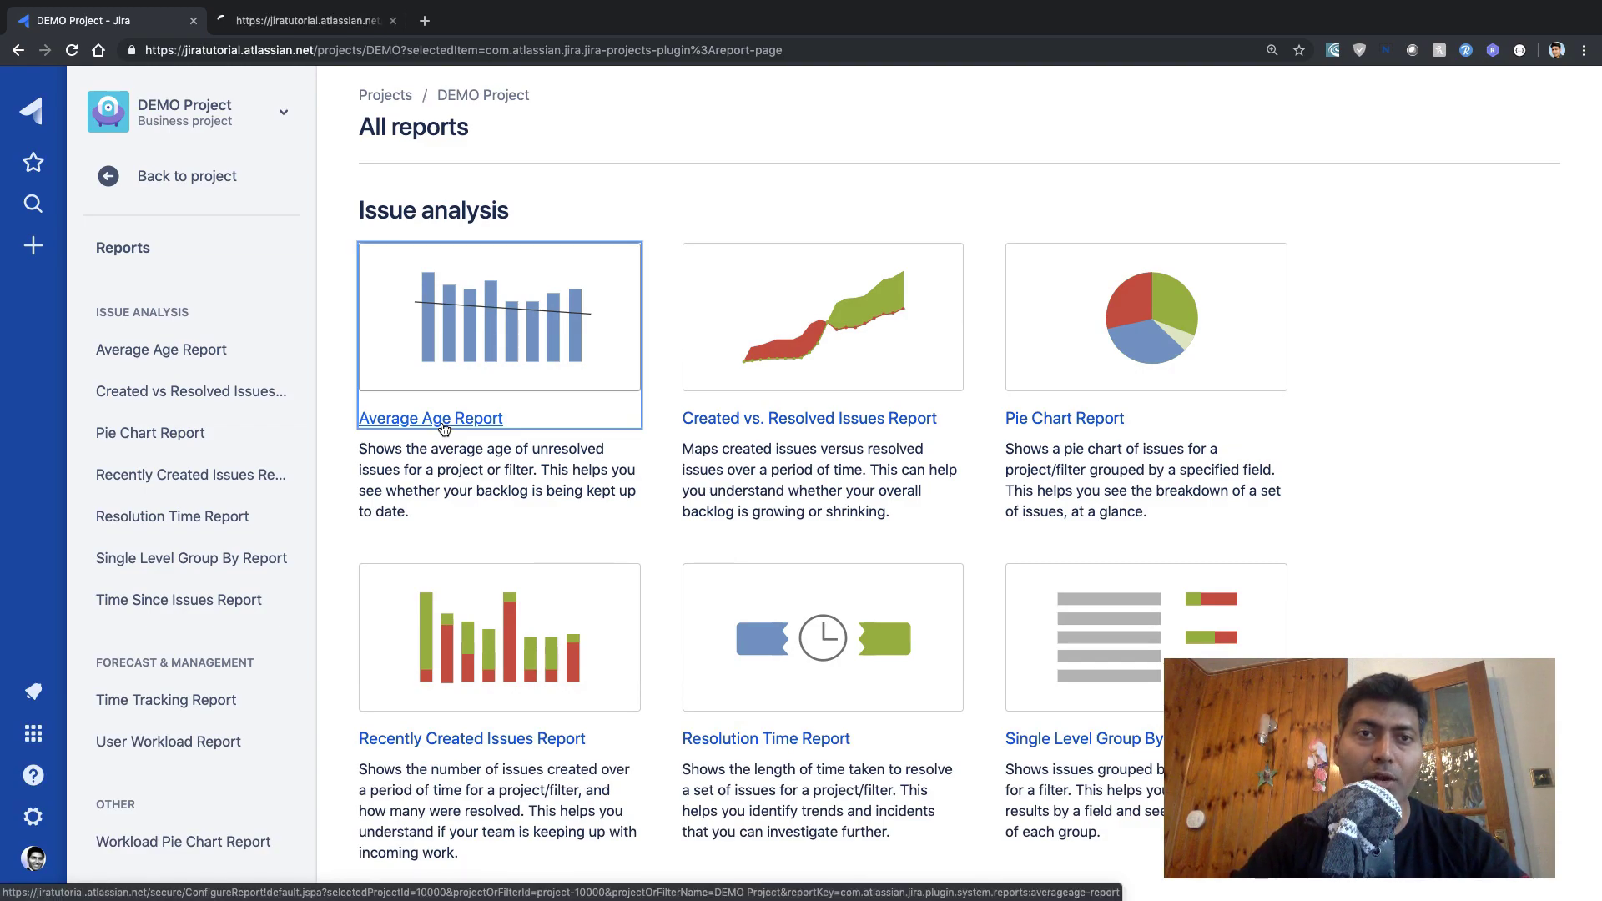
{"action": "left_click", "coordinate": [315, 25]}
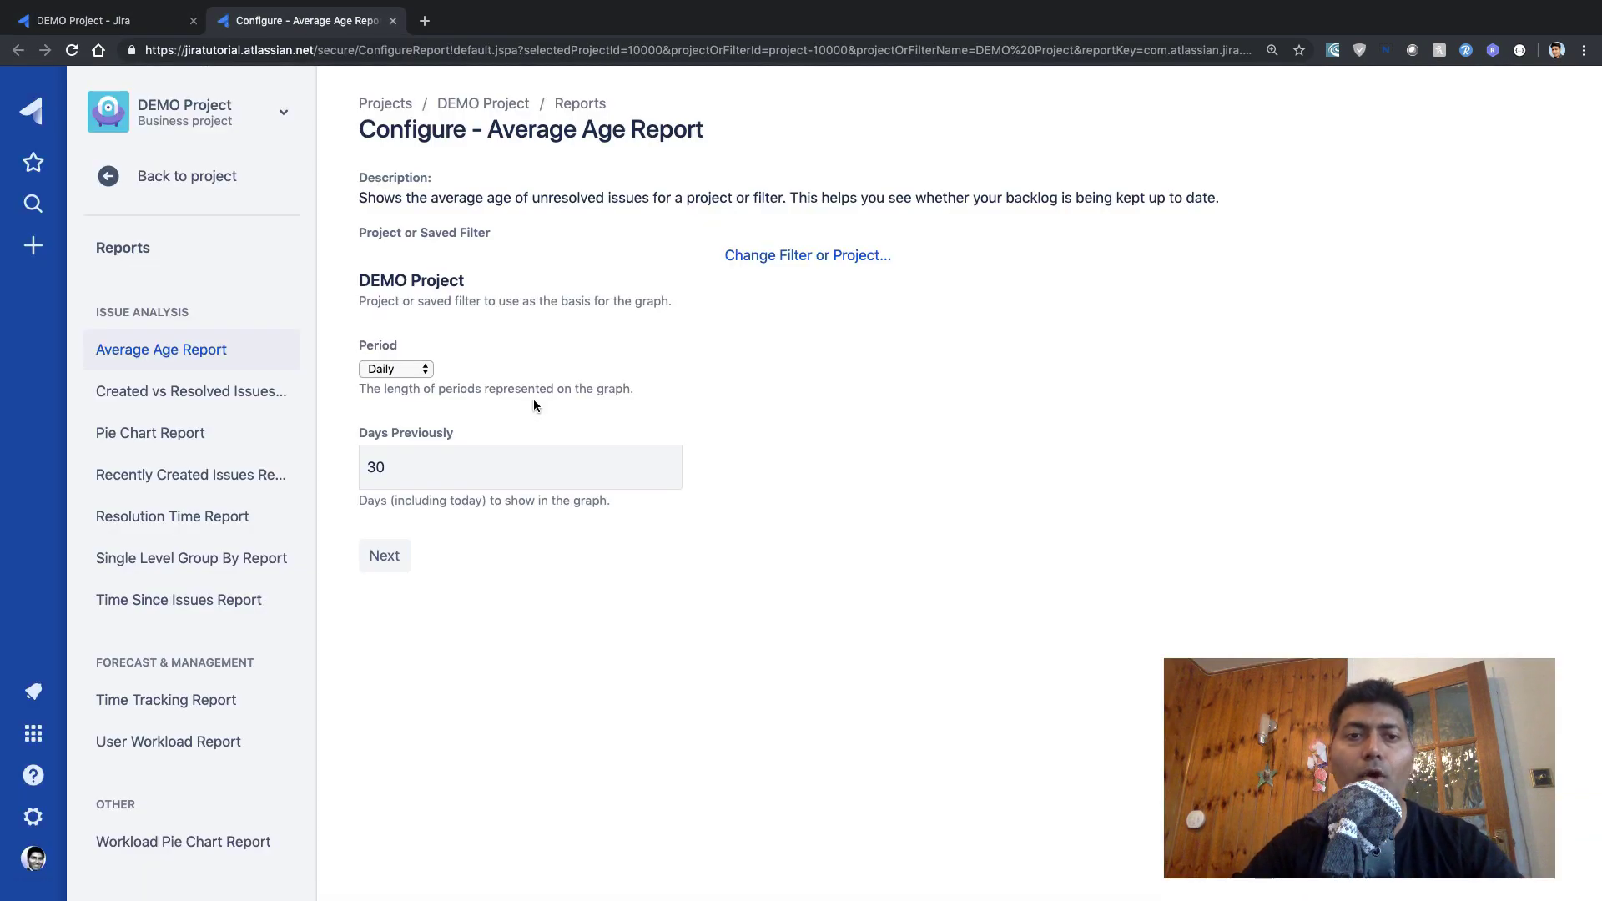
{"action": "left_click", "coordinate": [446, 471]}
{"action": "key", "text": "super+a"}
{"action": "type", "text": "7"}
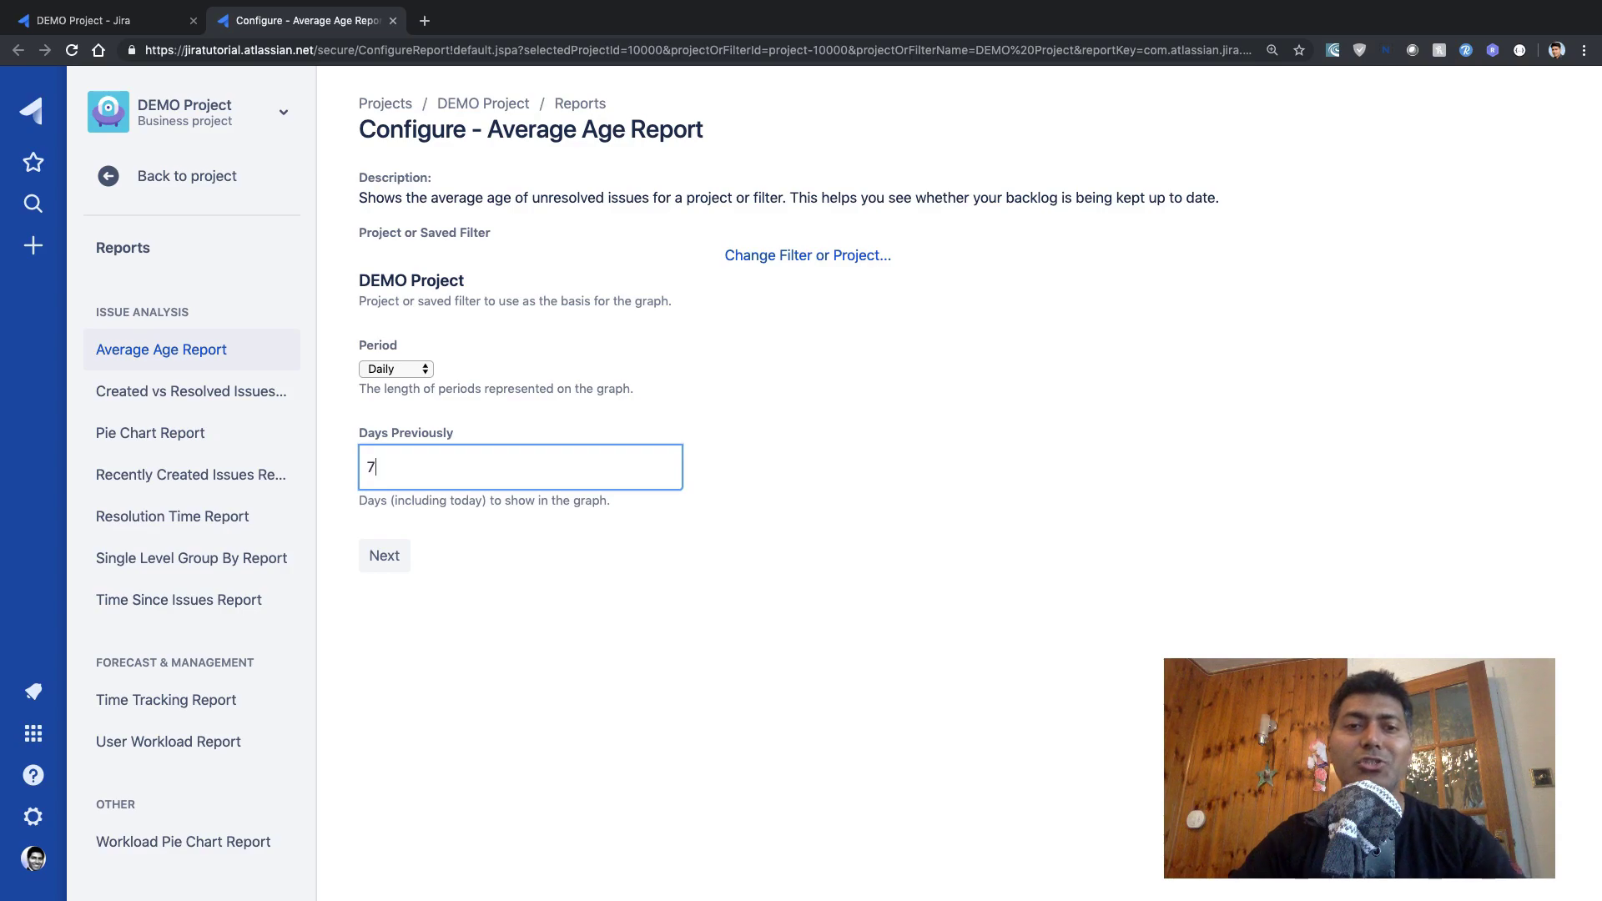
{"action": "left_click", "coordinate": [387, 556]}
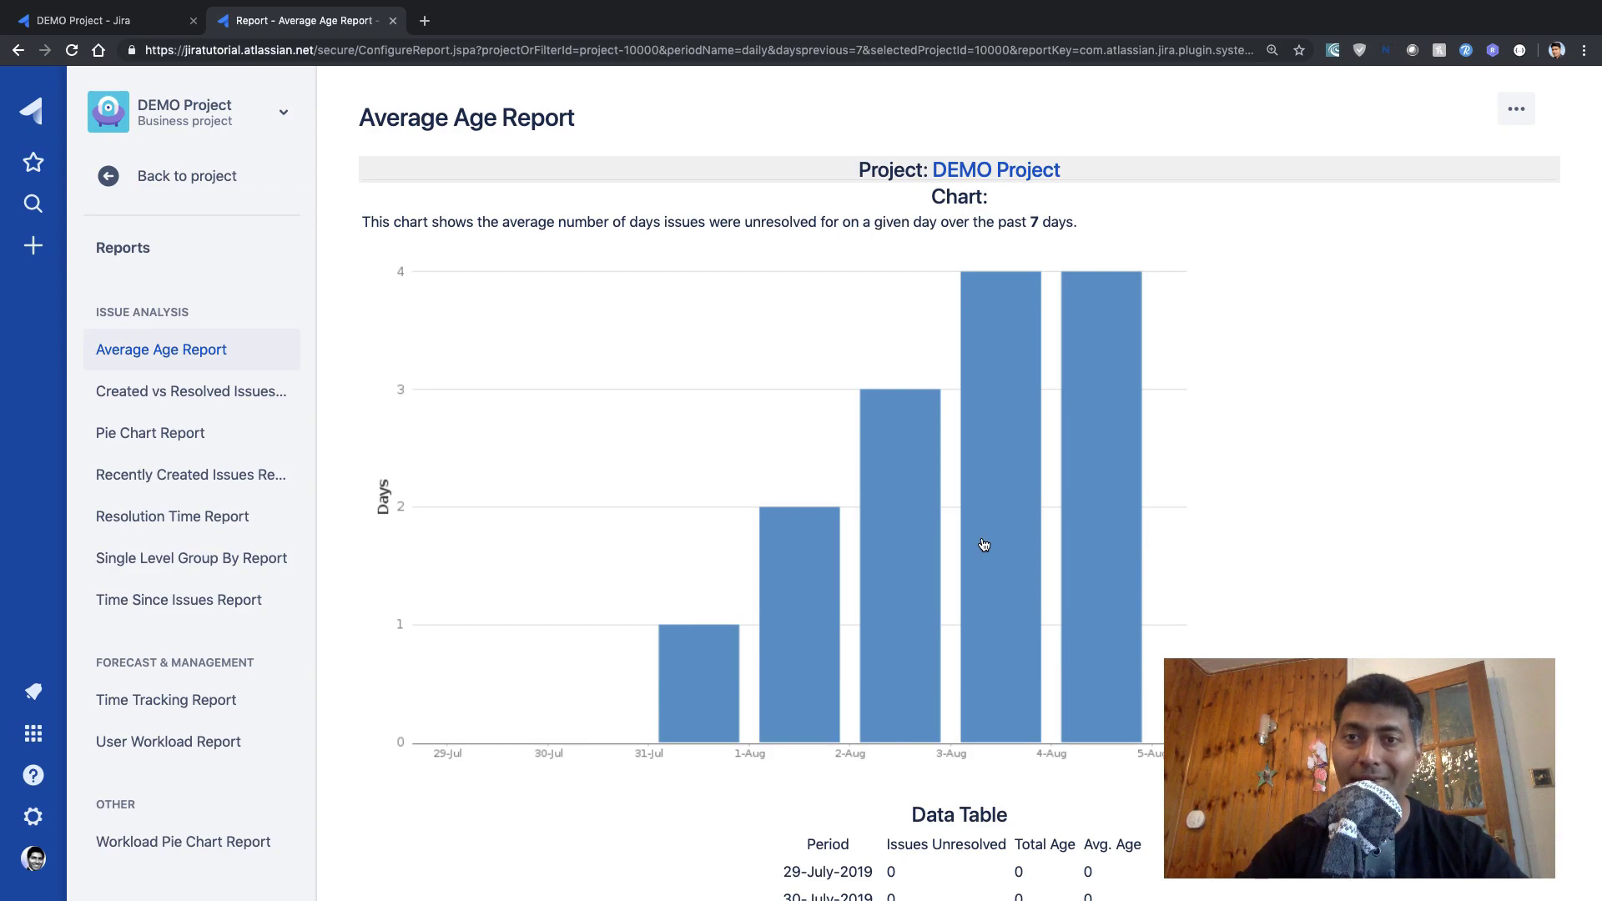
- Examine the Average Age Report's chart and the total age figures in its data table, and close the report's tab
{"action": "mouse_move", "coordinate": [983, 544]}
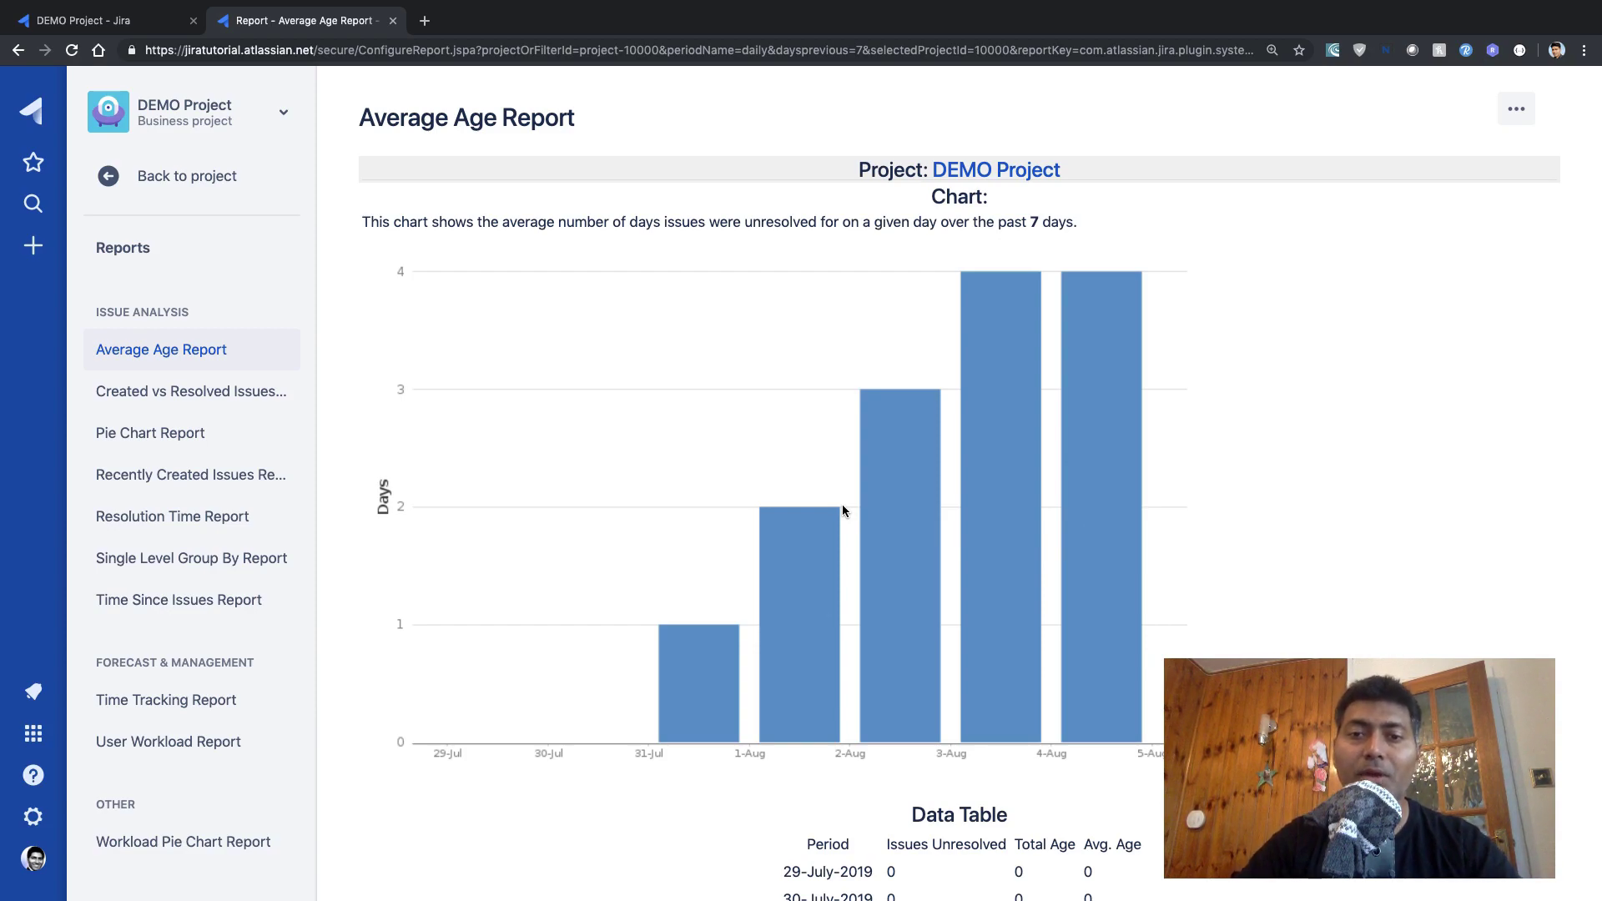
{"action": "scroll", "coordinate": [843, 505], "scroll_direction": "down", "scroll_amount": 3}
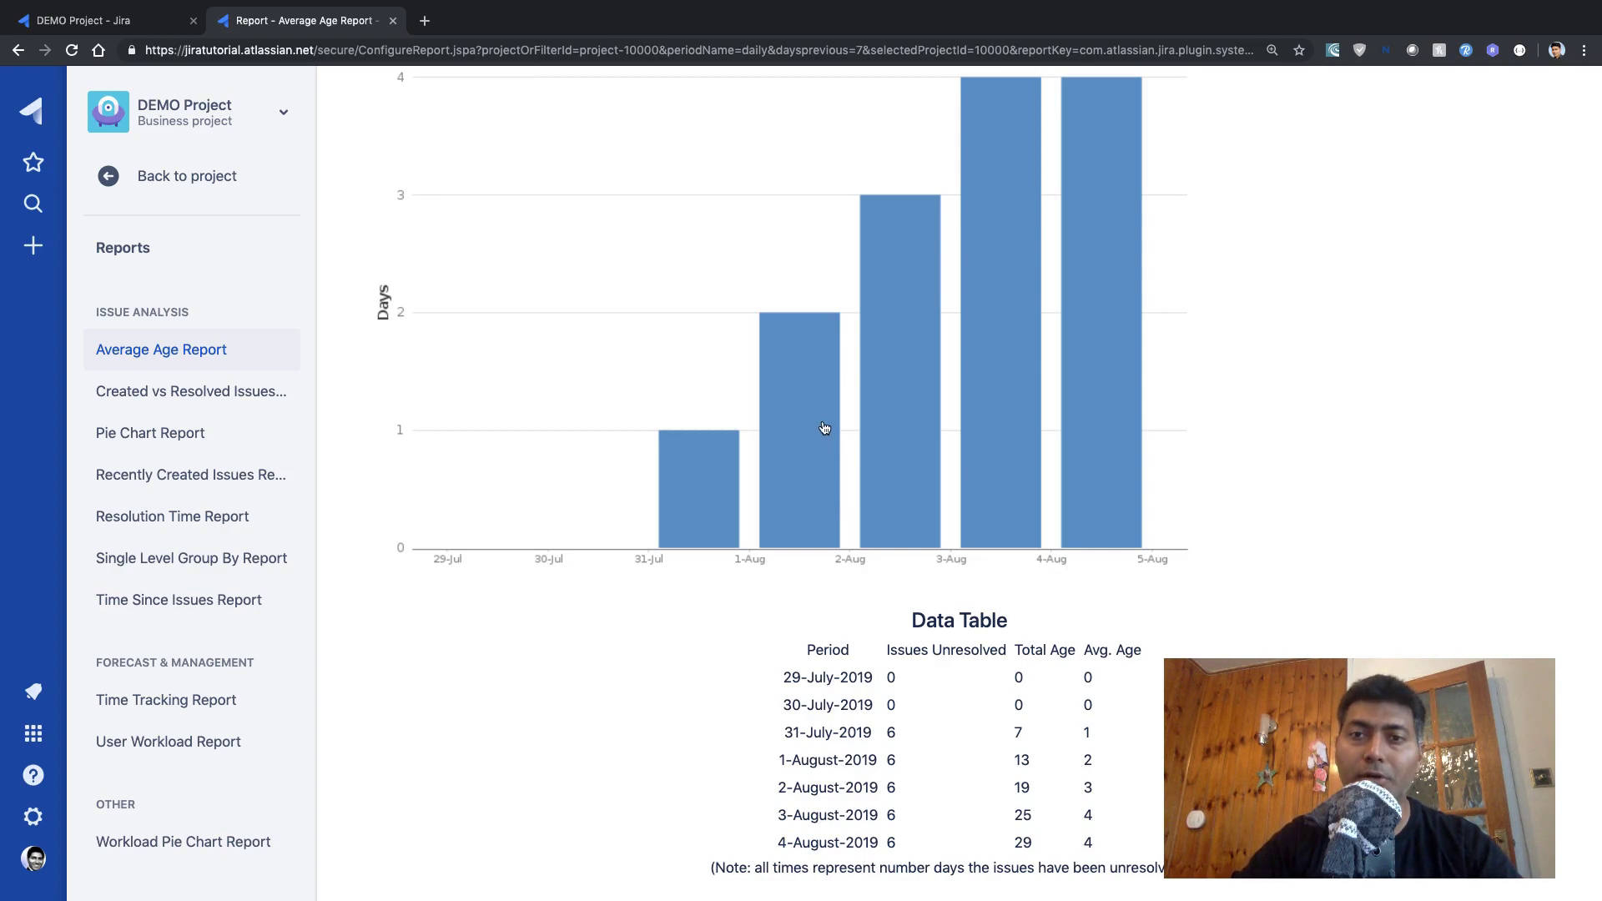
{"action": "mouse_move", "coordinate": [824, 428]}
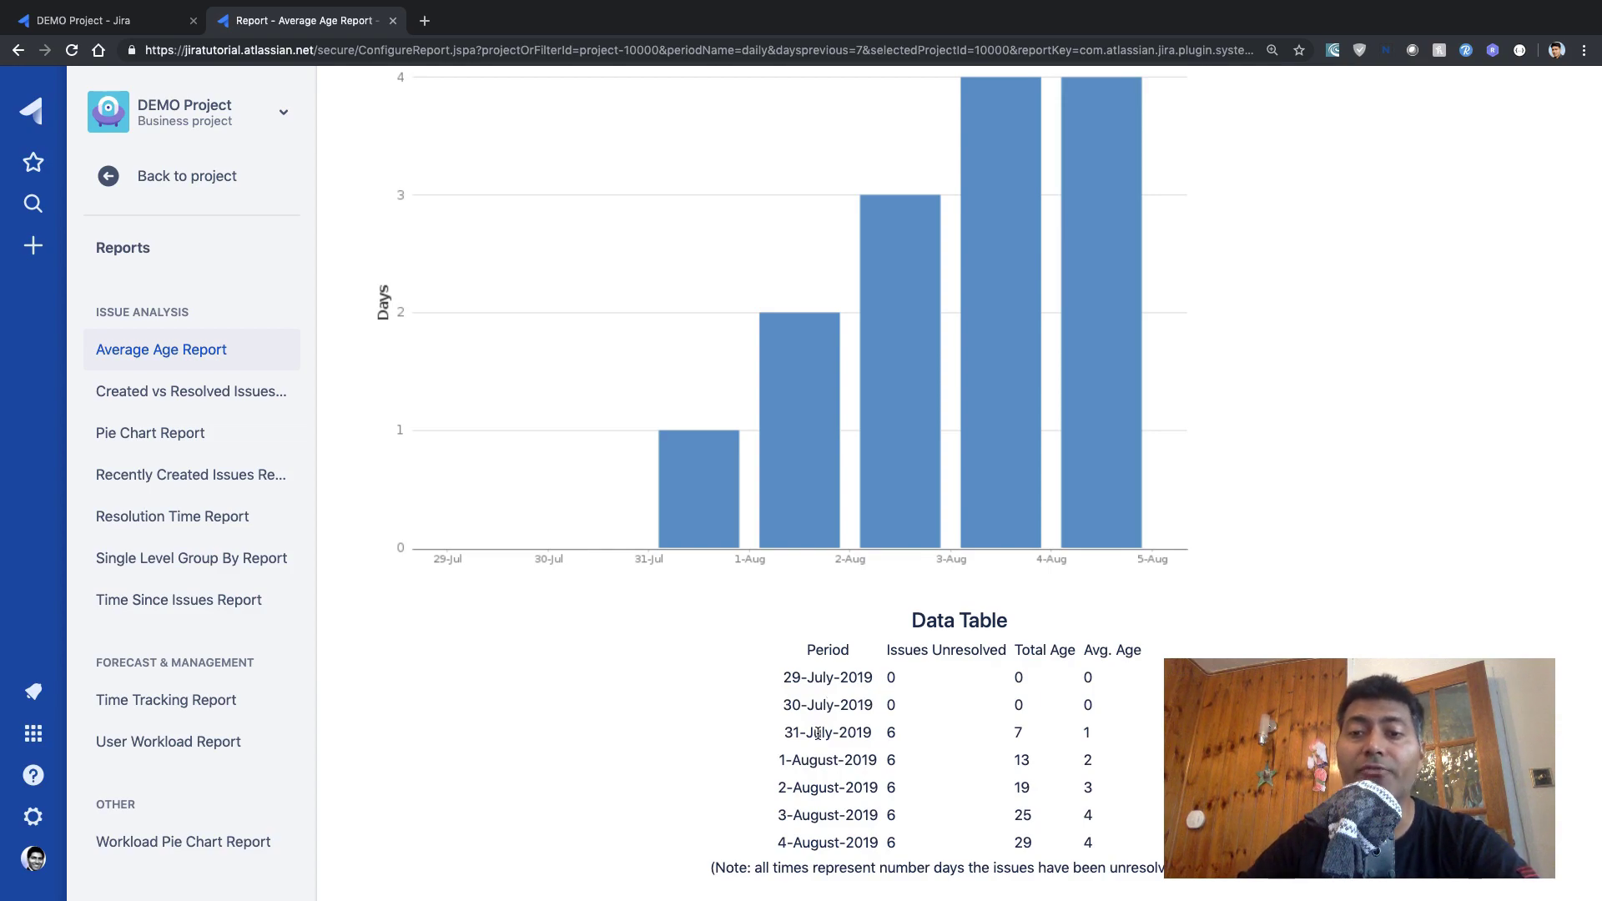
{"action": "double_click", "coordinate": [1021, 731]}
{"action": "left_click", "coordinate": [1040, 764]}
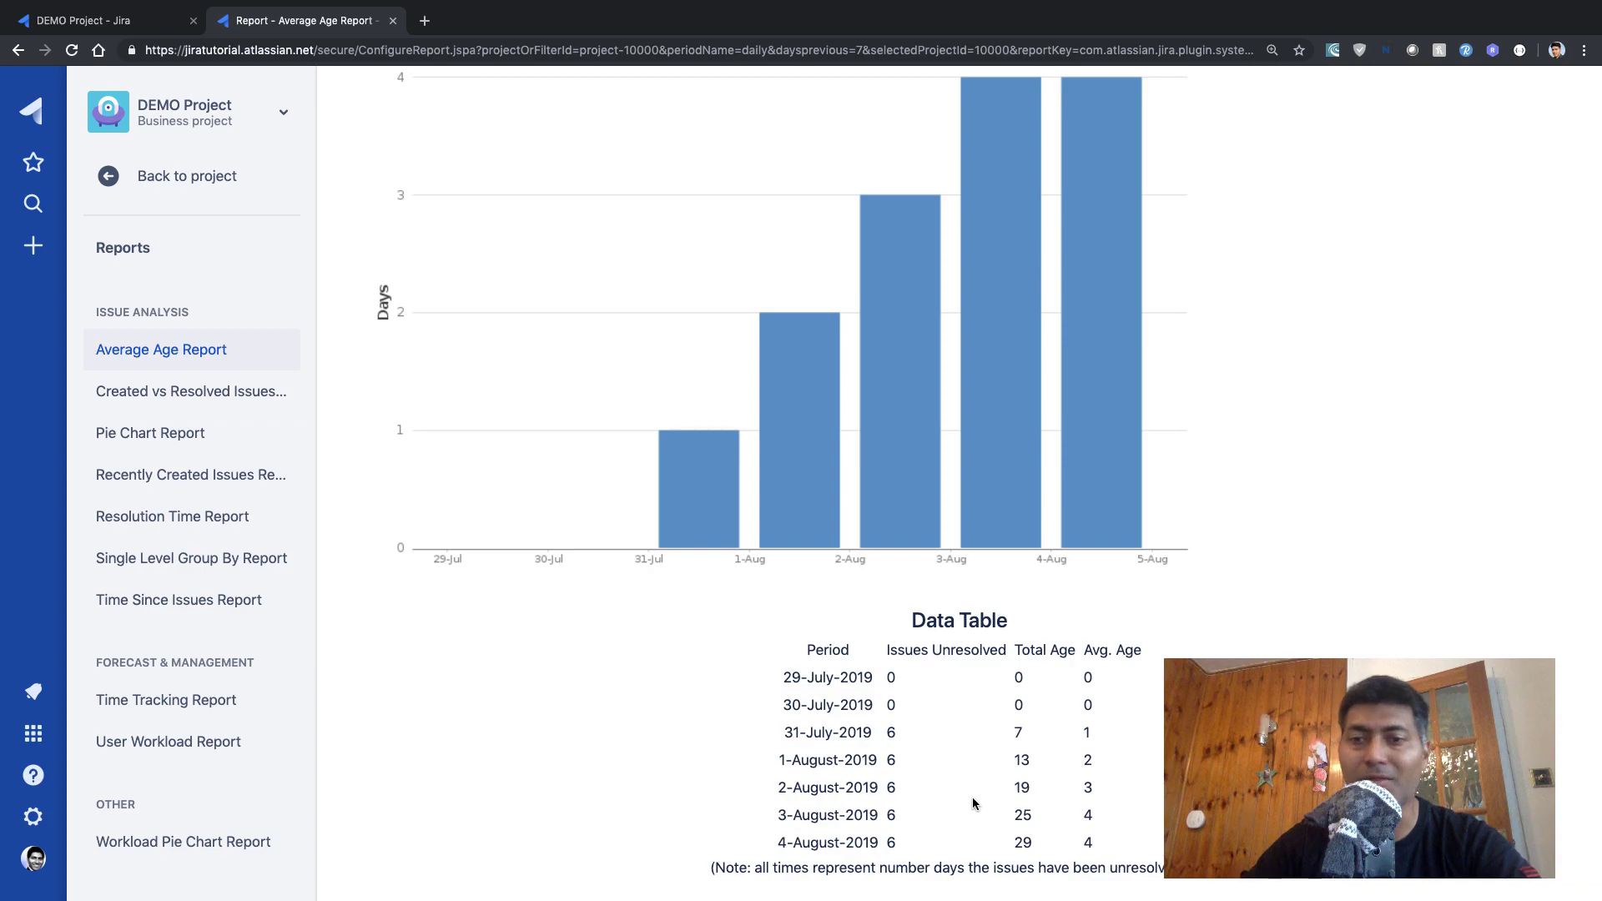
{"action": "scroll", "coordinate": [973, 801], "scroll_direction": "up", "scroll_amount": 3}
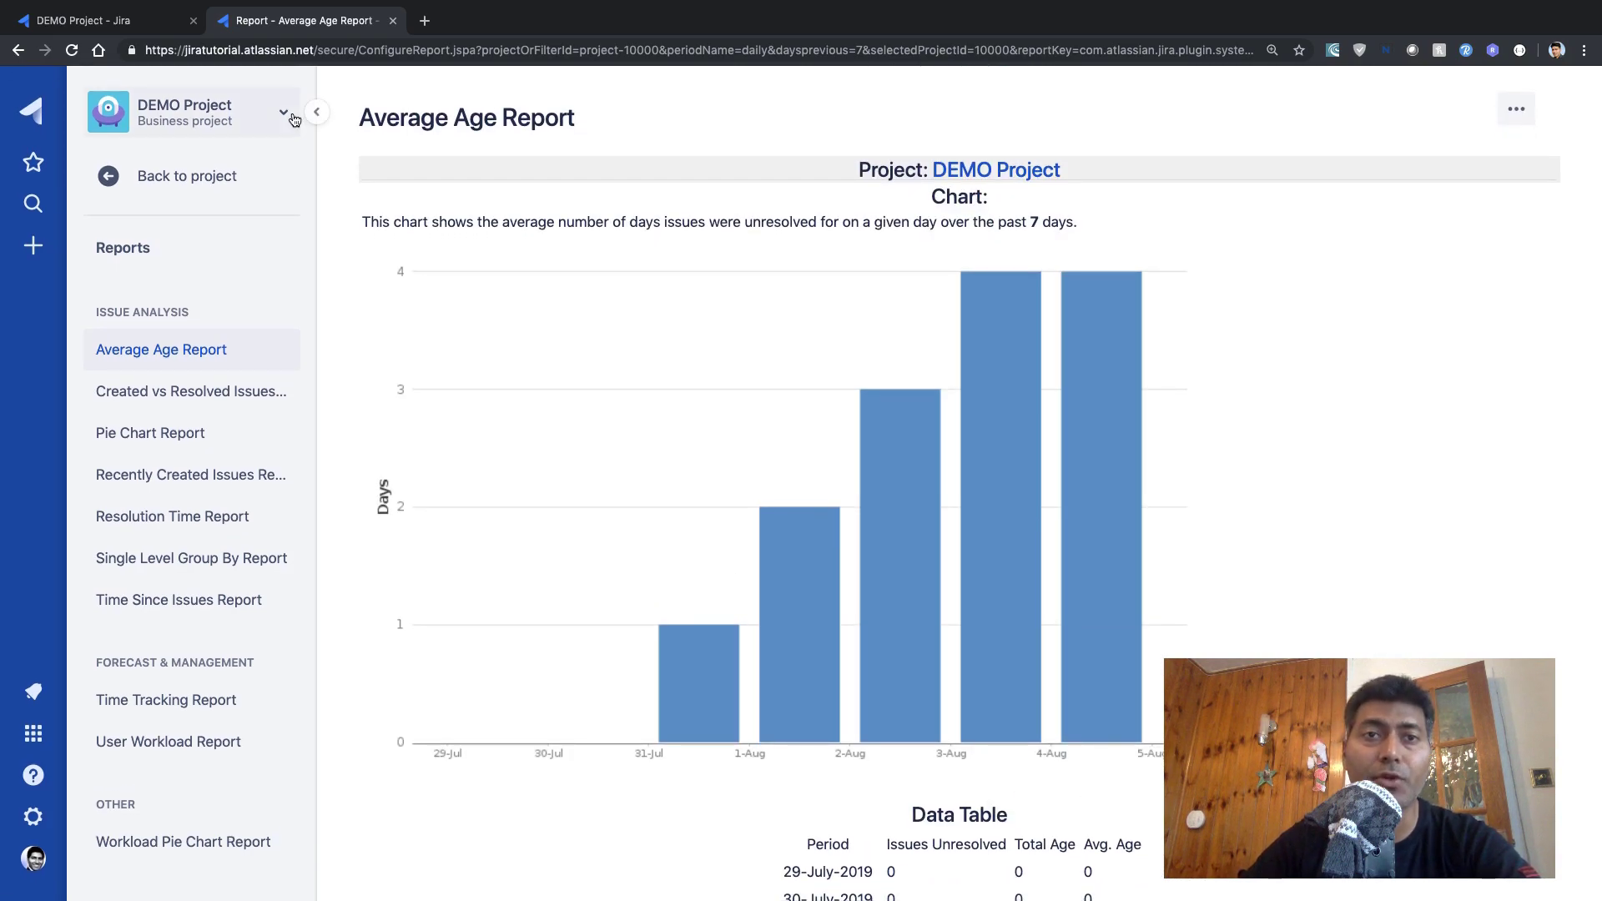
{"action": "left_click", "coordinate": [393, 21]}
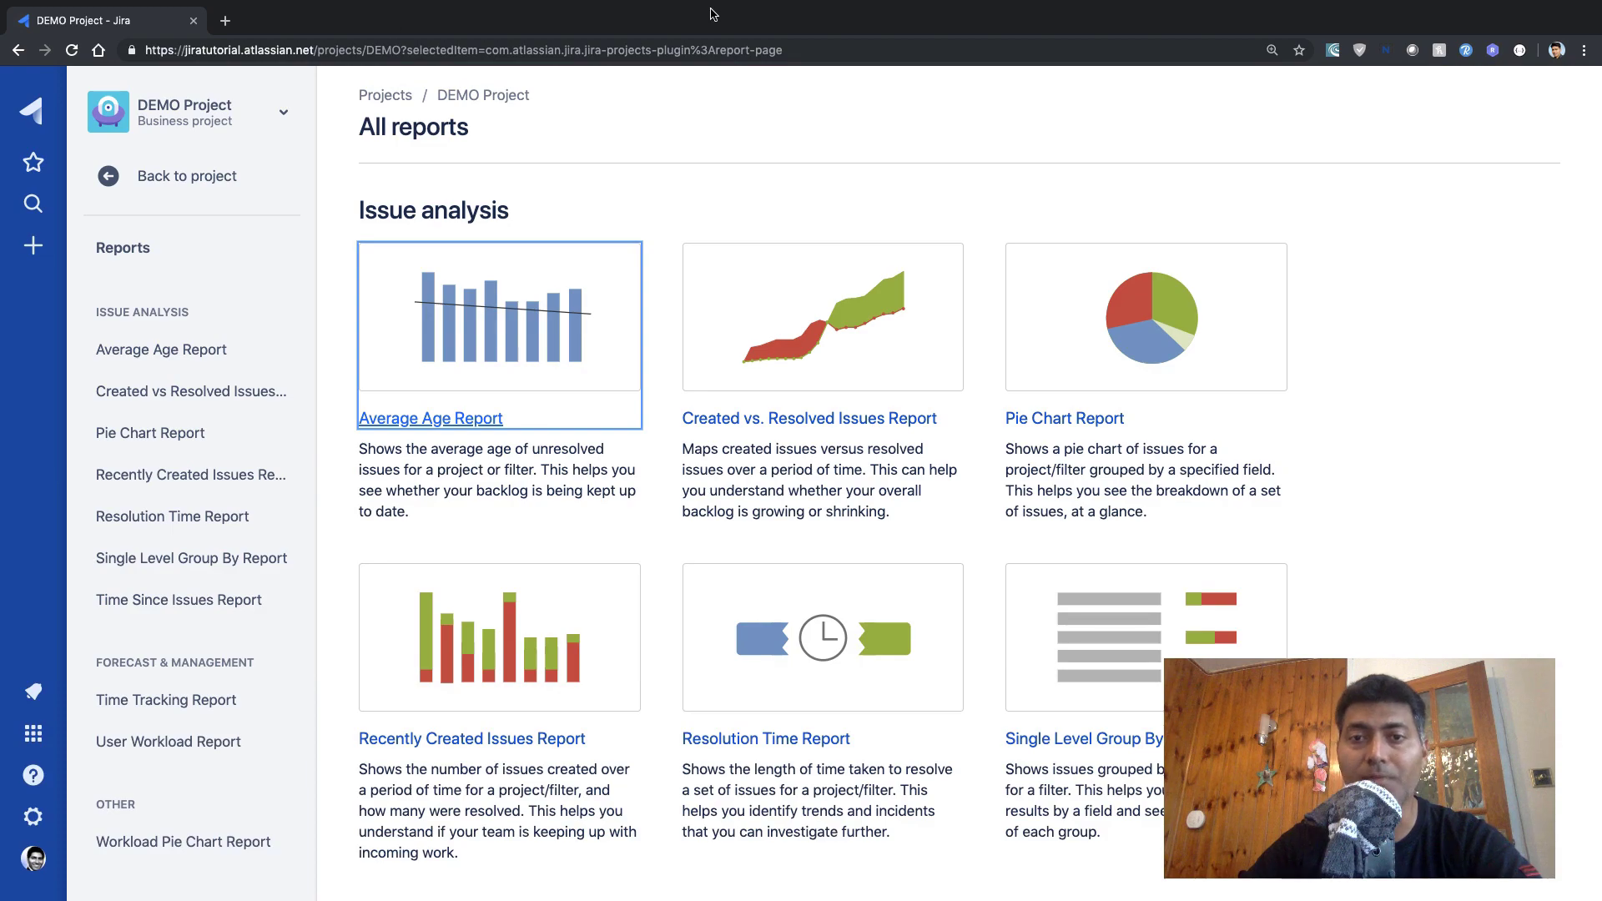
- Generate the Created vs. Resolved Issues Report in a new browser tab, with days previously set to 7
{"action": "left_click", "coordinate": [809, 340], "text": "super"}
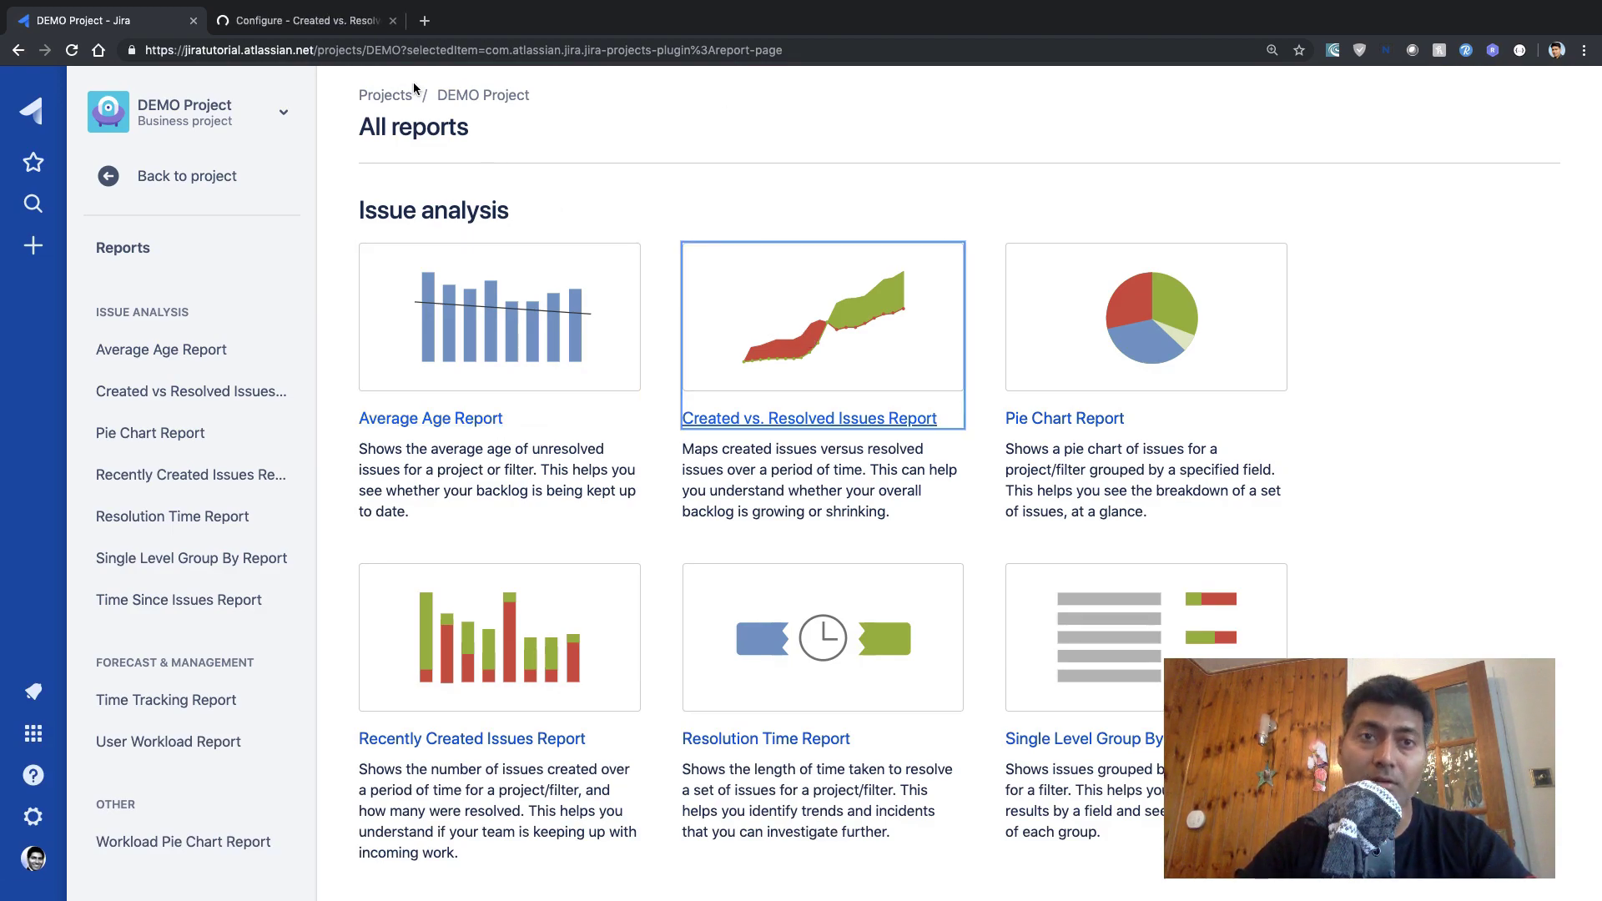
{"action": "left_click", "coordinate": [317, 22]}
{"action": "double_click", "coordinate": [409, 479]}
{"action": "type", "text": "7"}
{"action": "left_click", "coordinate": [383, 736]}
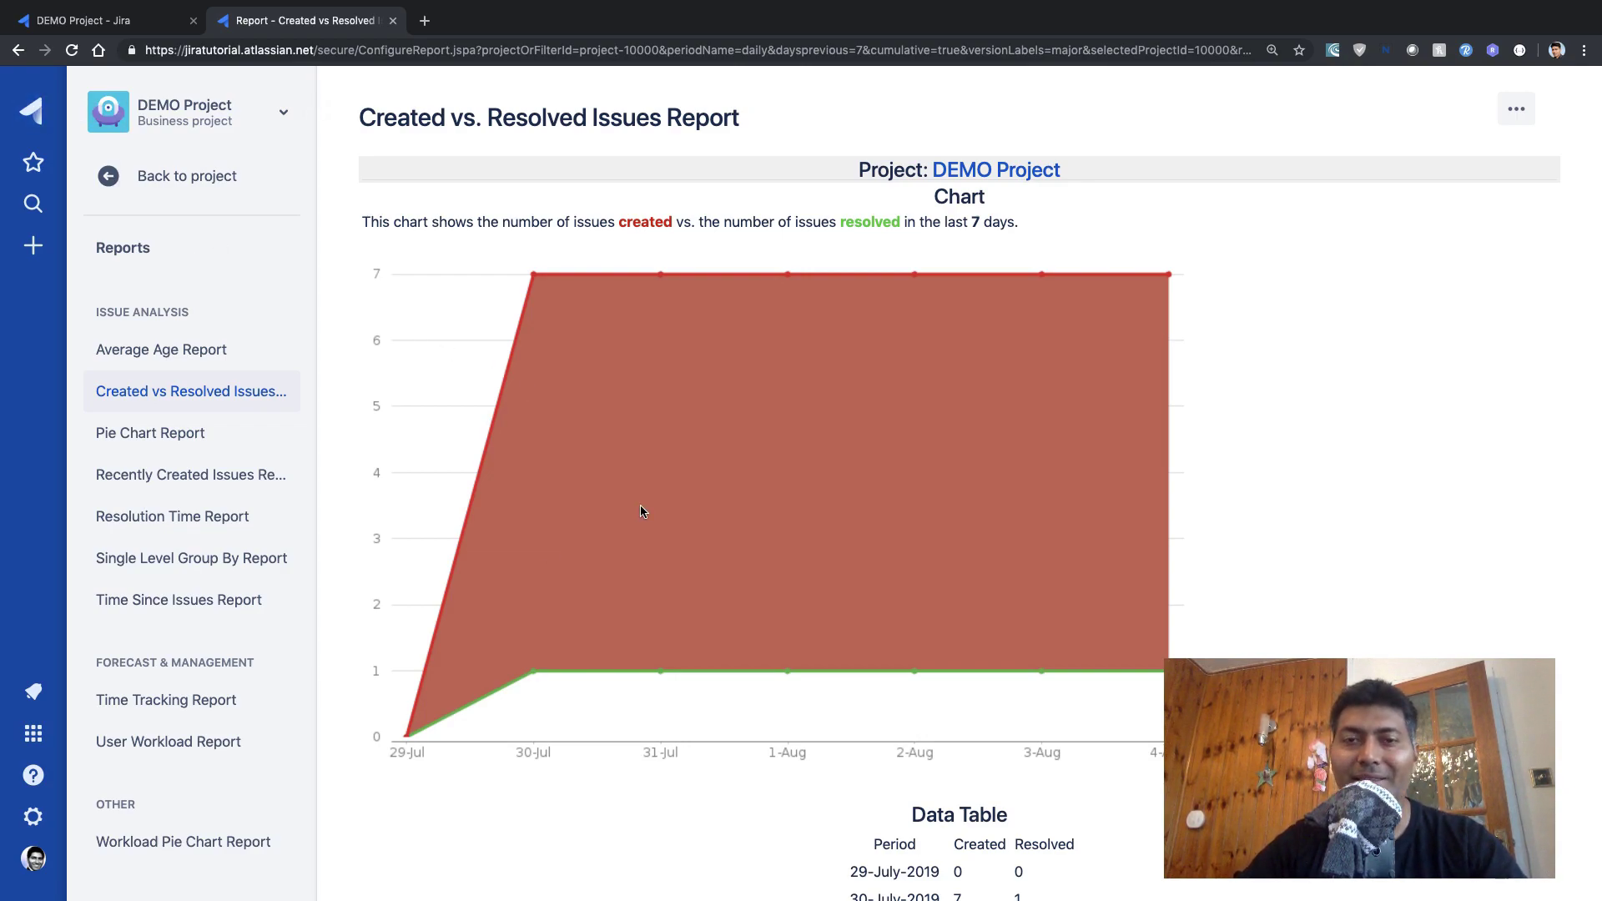
- Examine the created and resolved lines of the chart and compare them with the daily rows in the data table
{"action": "scroll", "coordinate": [677, 488], "scroll_direction": "down", "scroll_amount": 1}
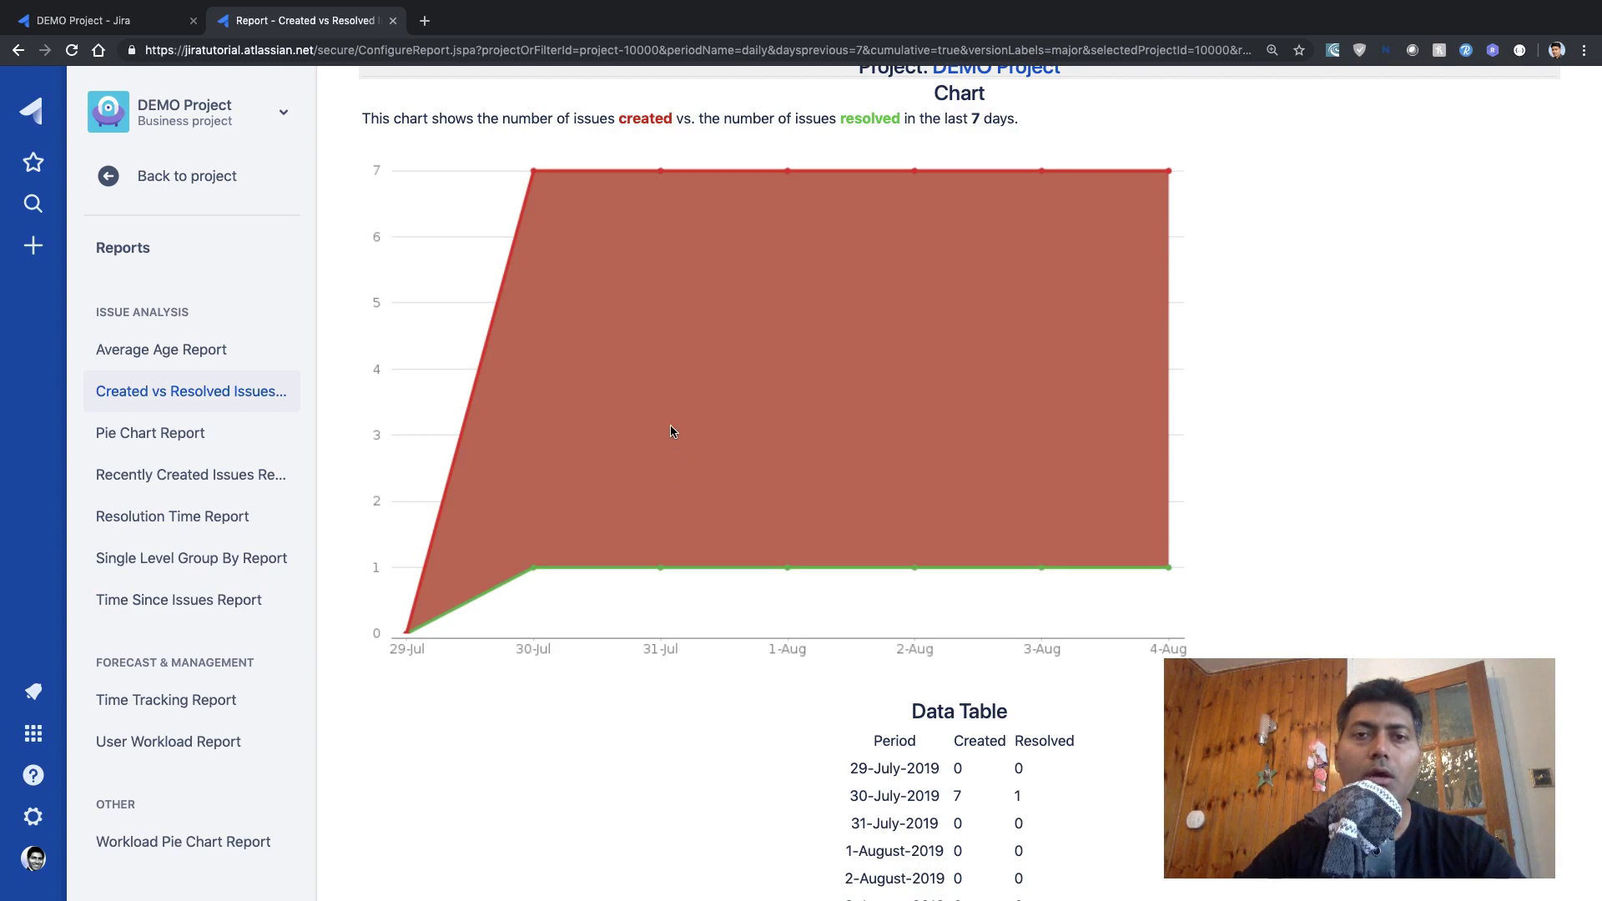
{"action": "scroll", "coordinate": [672, 430], "scroll_direction": "down", "scroll_amount": 2}
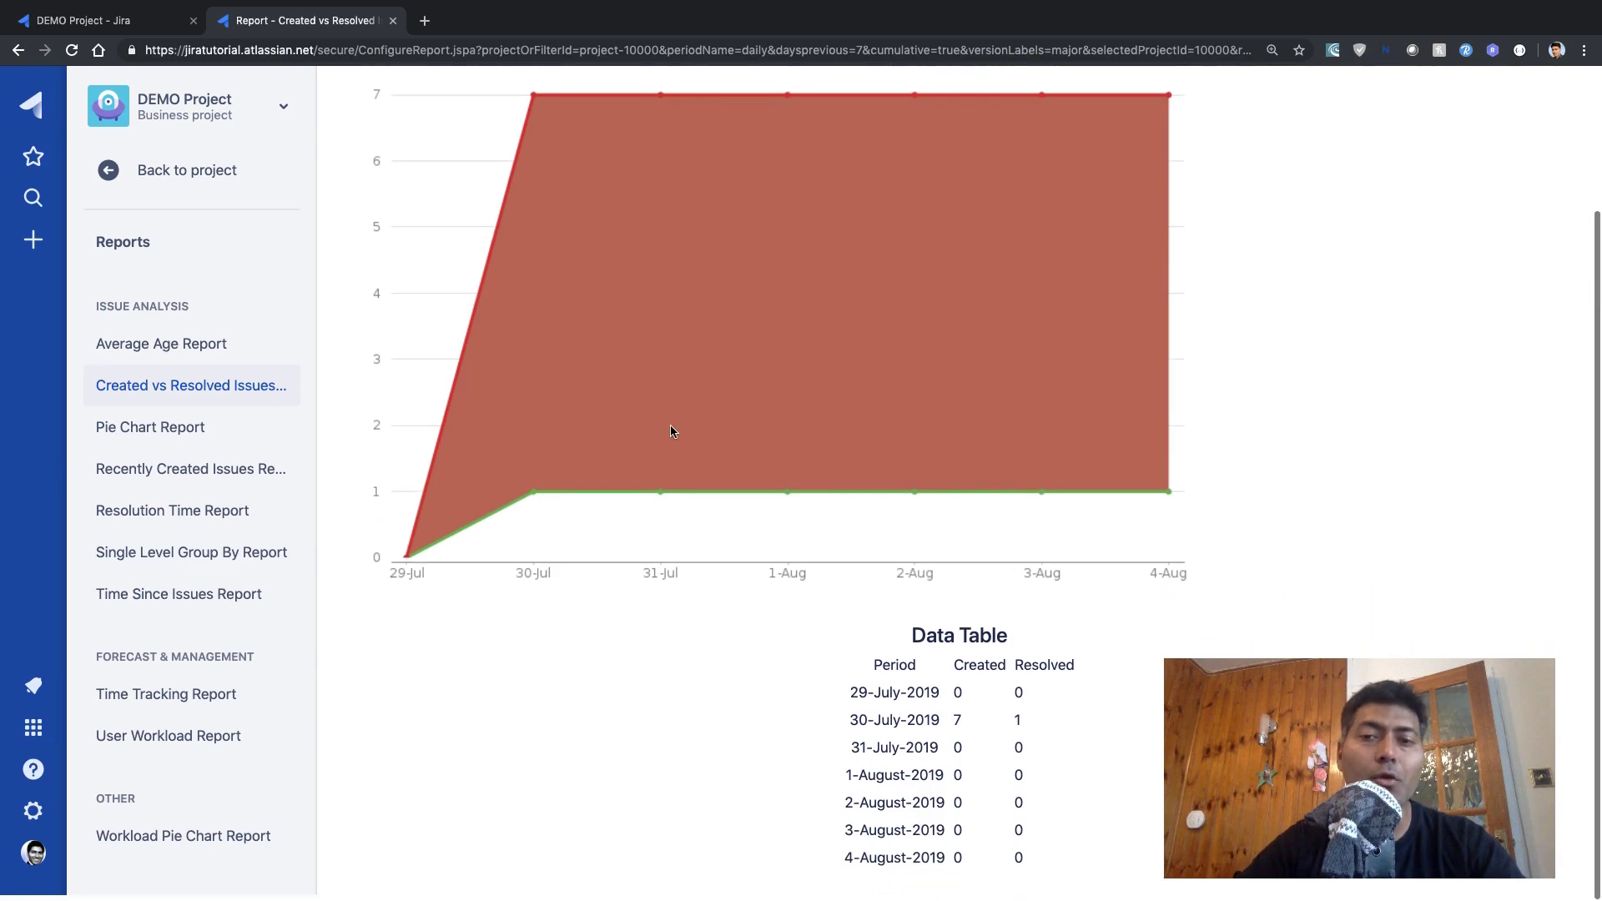
{"action": "scroll", "coordinate": [672, 430], "scroll_direction": "up", "scroll_amount": 3}
{"action": "scroll", "coordinate": [672, 430], "scroll_direction": "up", "scroll_amount": 1}
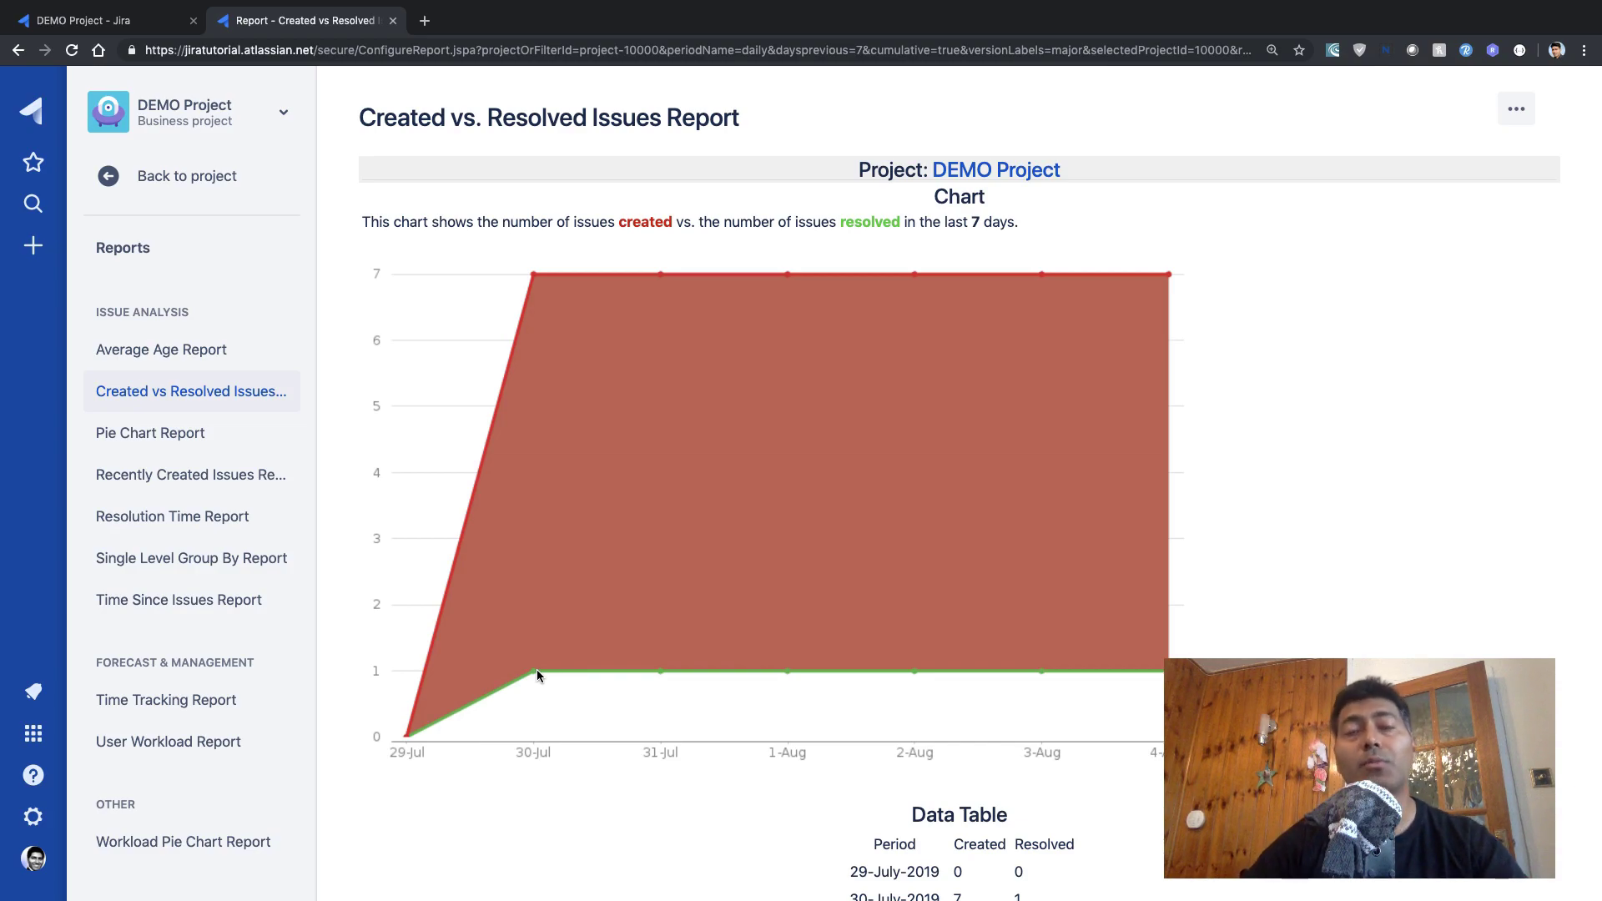
{"action": "scroll", "coordinate": [537, 674], "scroll_direction": "down", "scroll_amount": 3}
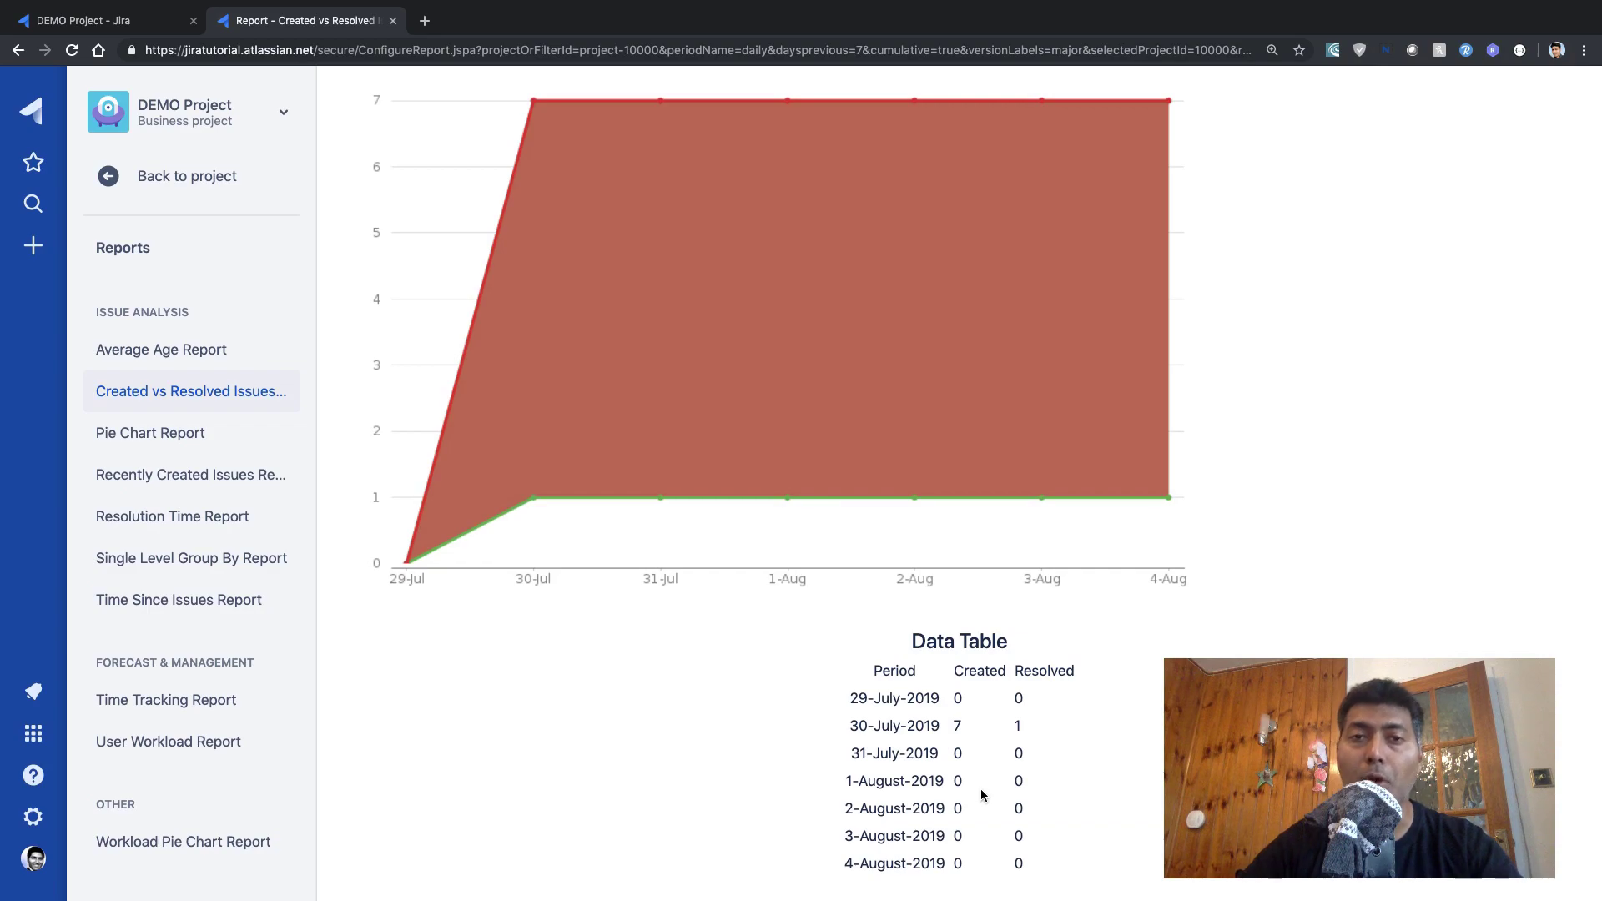
{"action": "scroll", "coordinate": [981, 795], "scroll_direction": "up", "scroll_amount": 1}
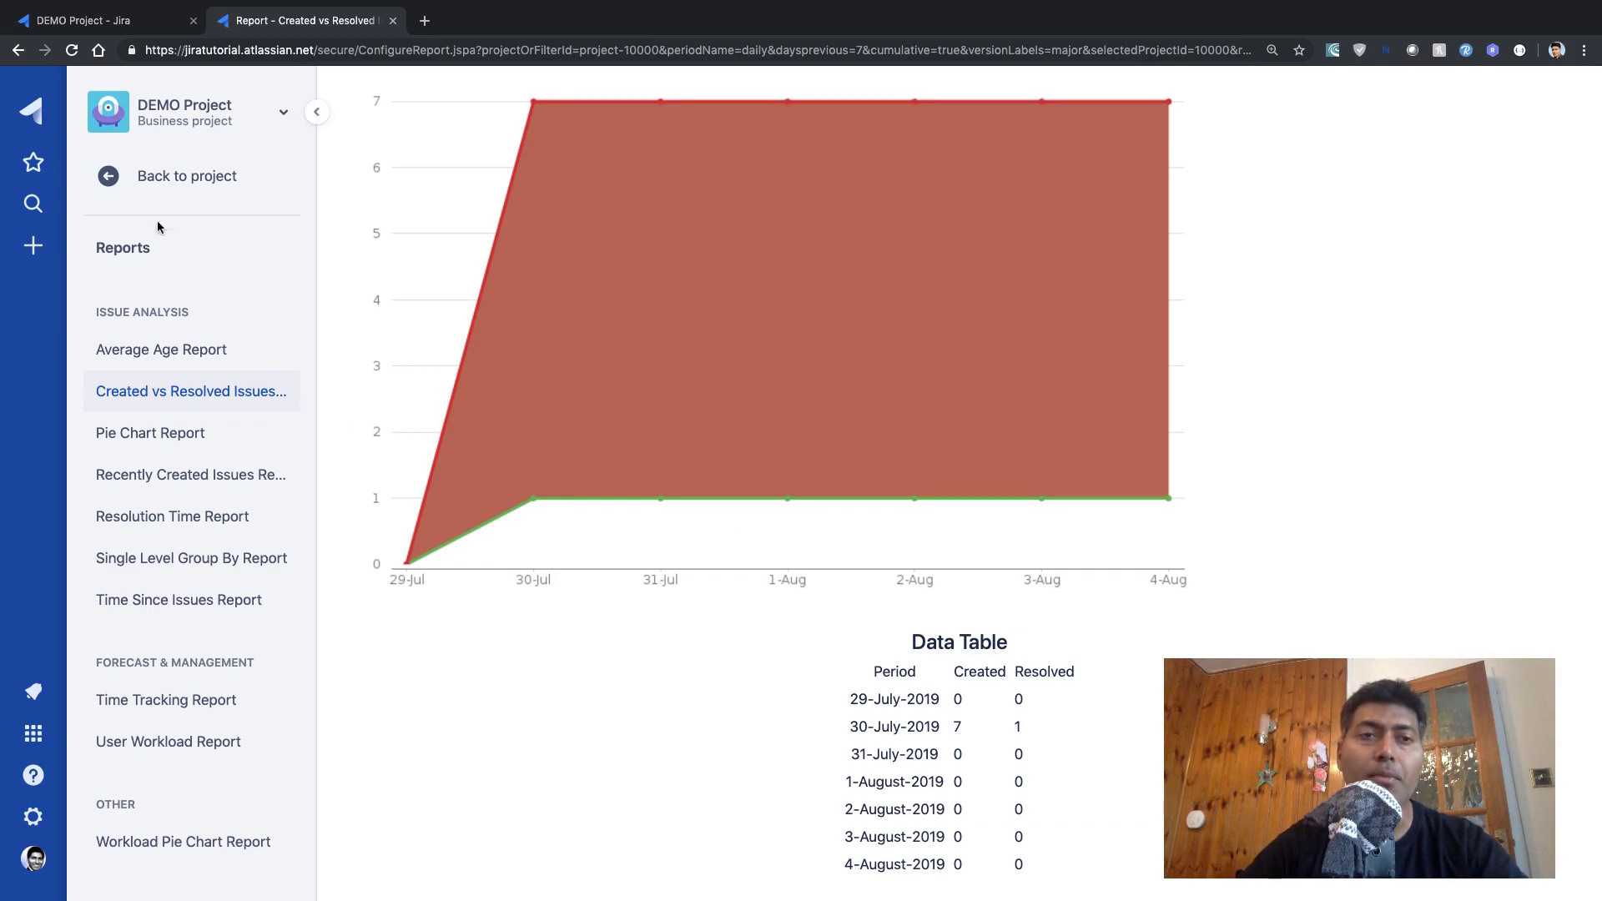
- On the DEMO Project board, move the tasks "Searching for information" and "Editing tasks" from To Do to Done
{"action": "left_click", "coordinate": [98, 27]}
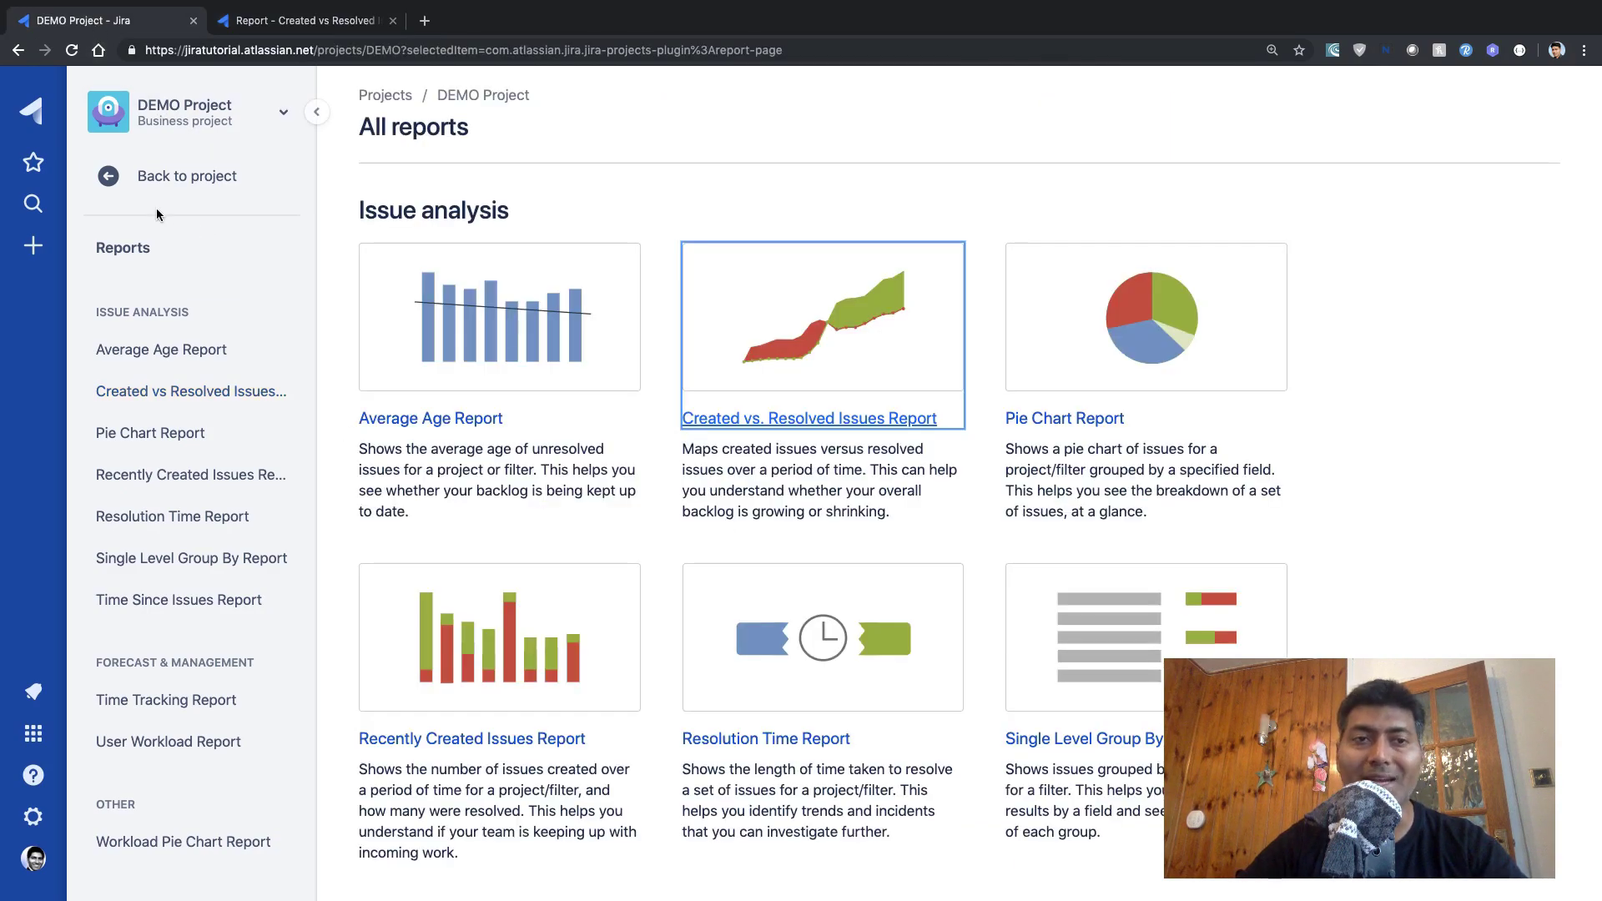
{"action": "left_click", "coordinate": [114, 185]}
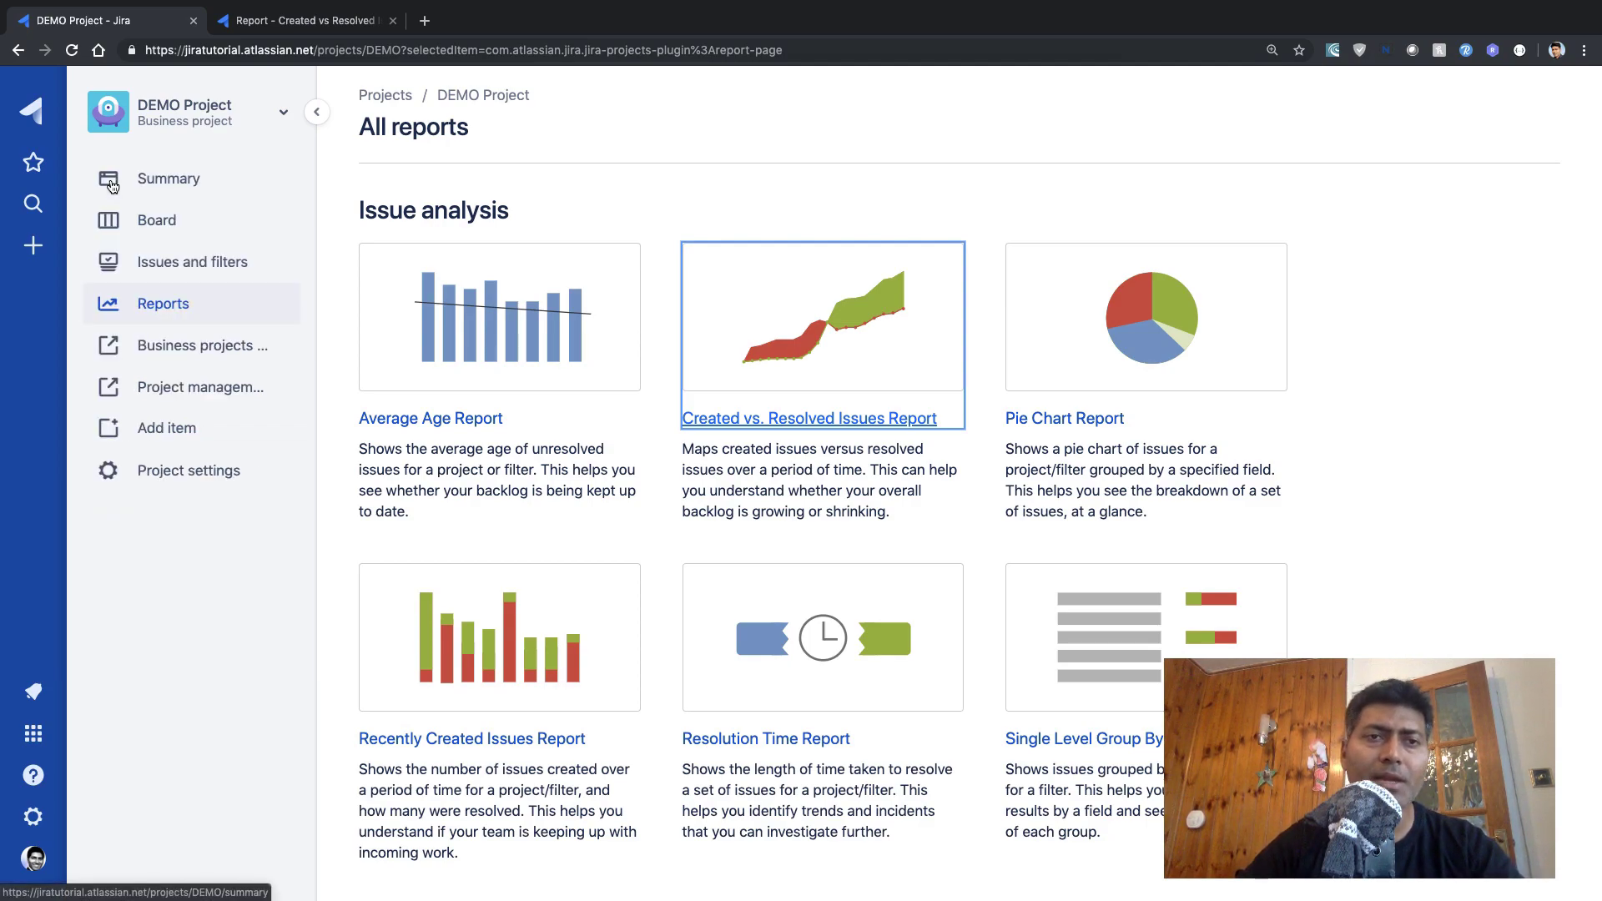
{"action": "left_click", "coordinate": [145, 183]}
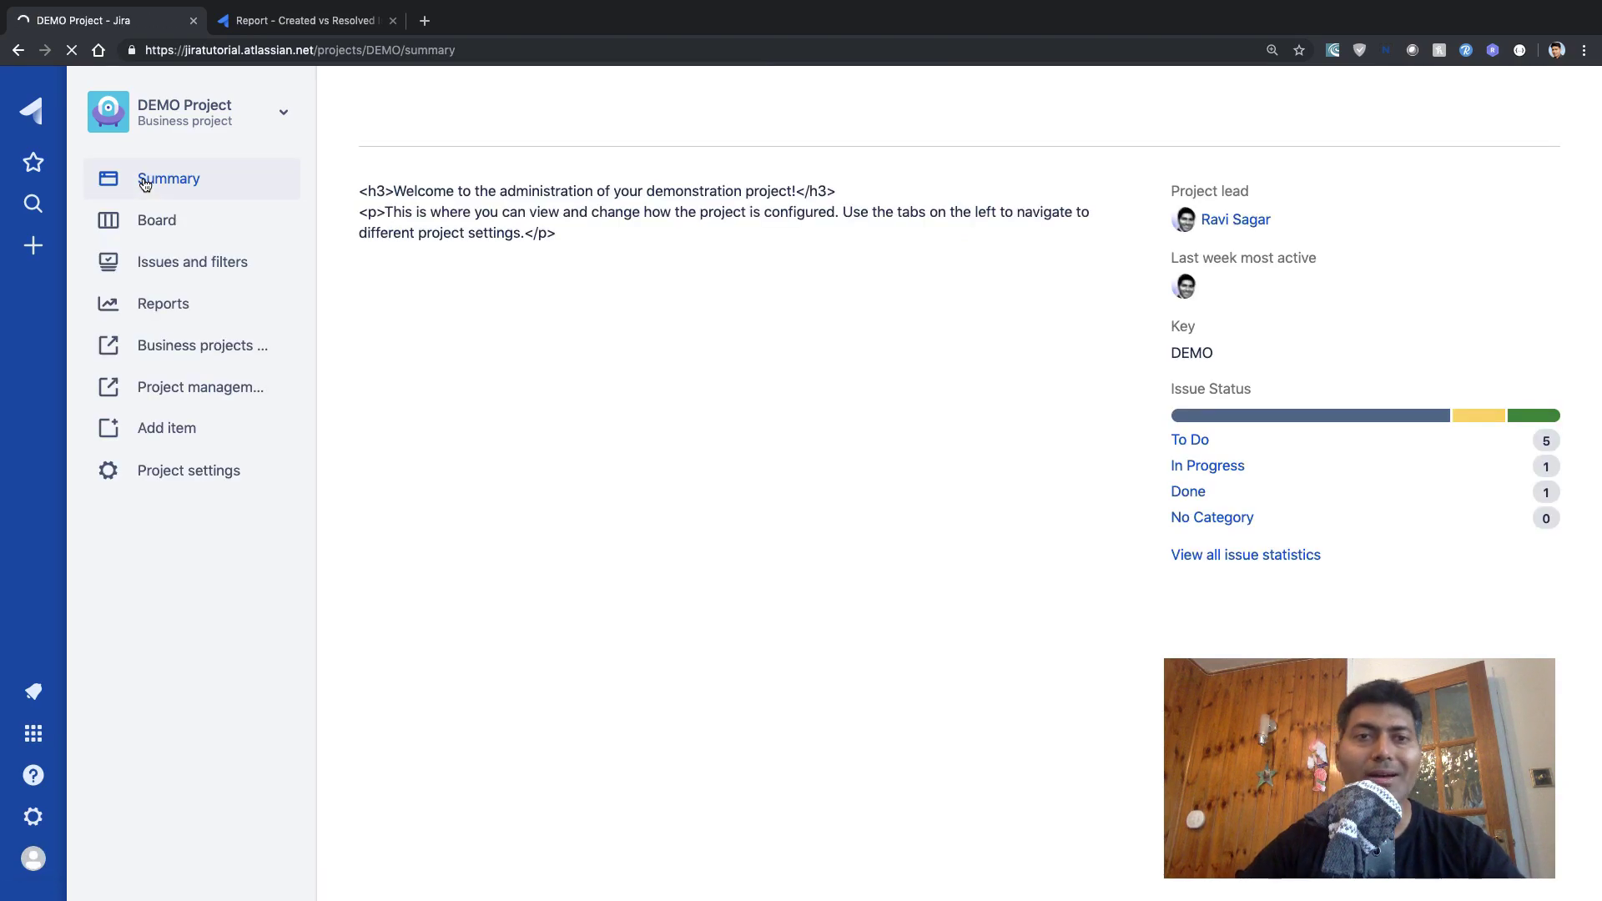
{"action": "left_click", "coordinate": [166, 219]}
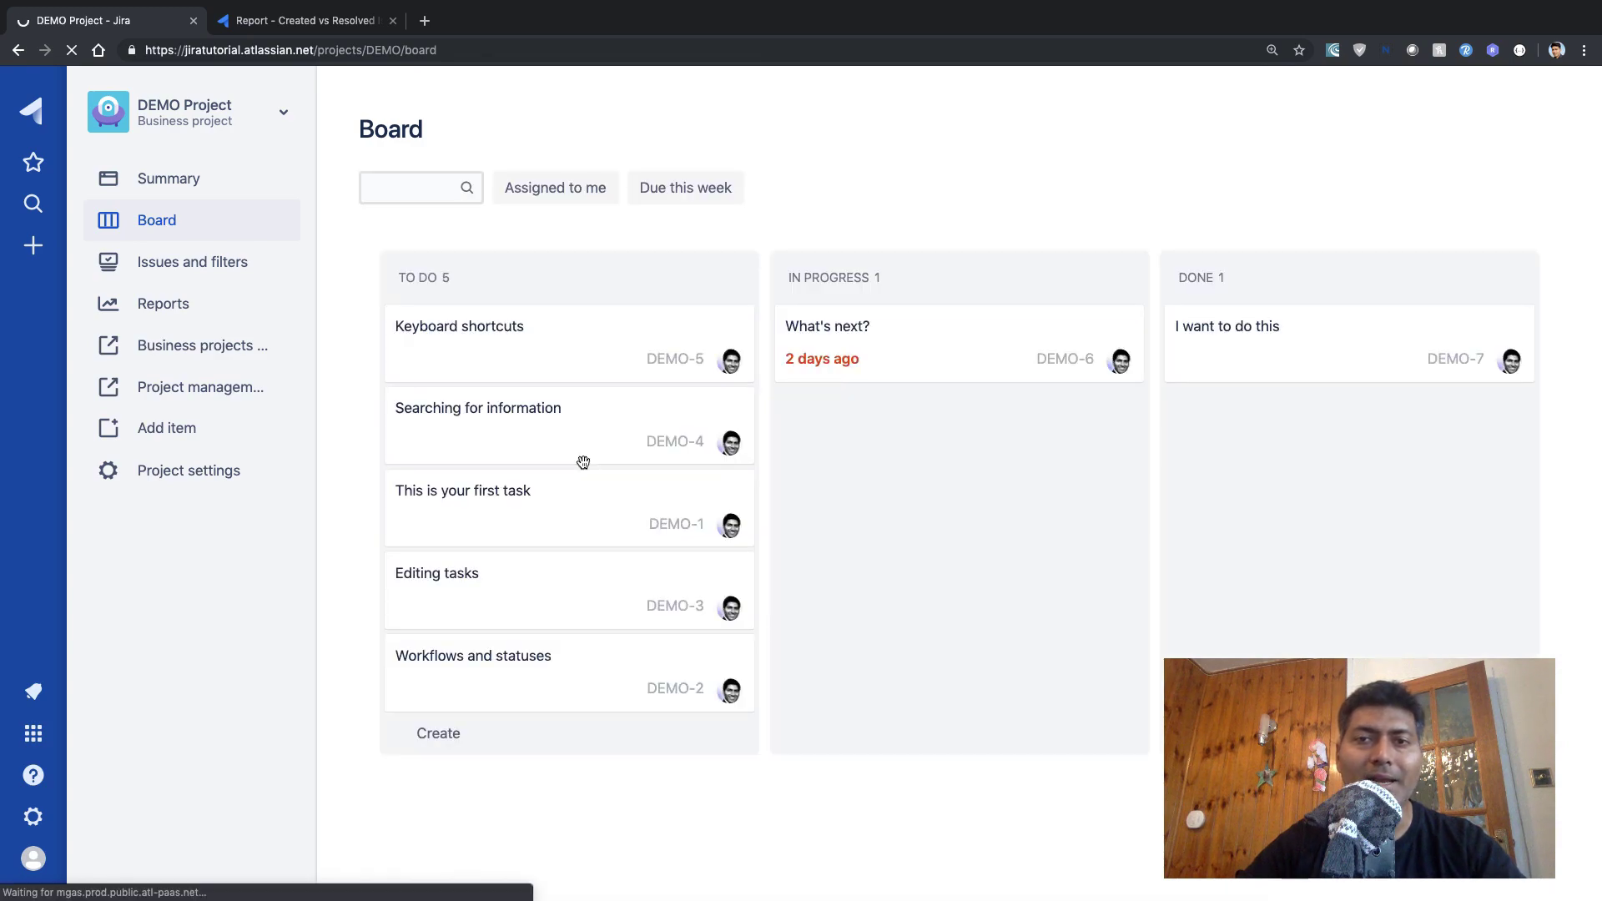
{"action": "left_click_drag", "start_coordinate": [665, 440], "coordinate": [1293, 505]}
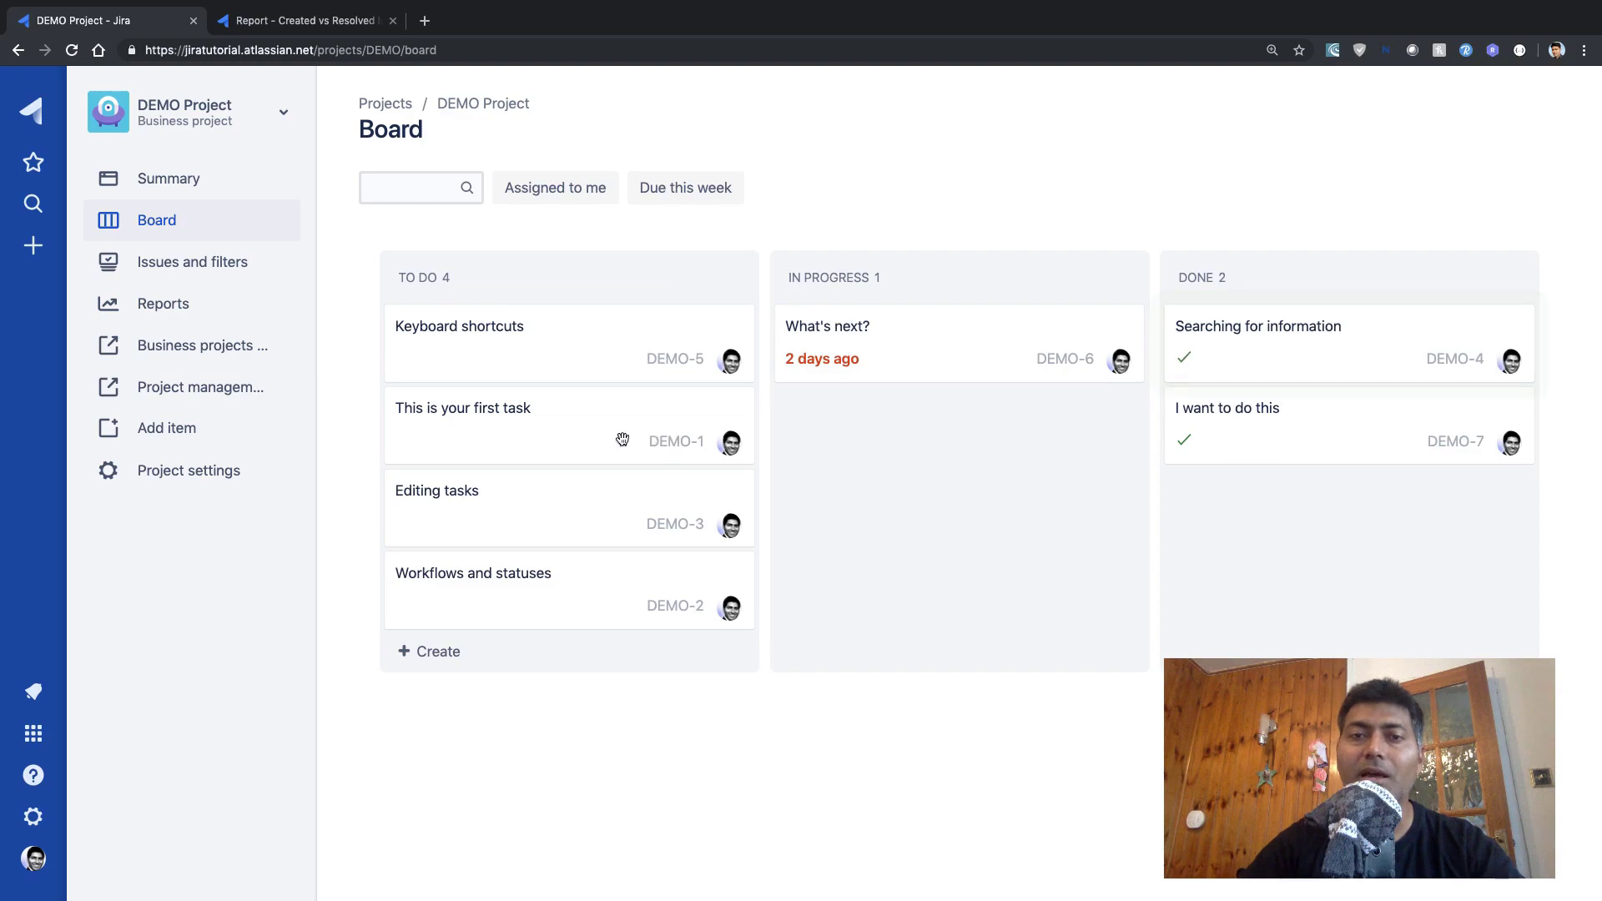
{"action": "left_click_drag", "start_coordinate": [584, 500], "coordinate": [1360, 576]}
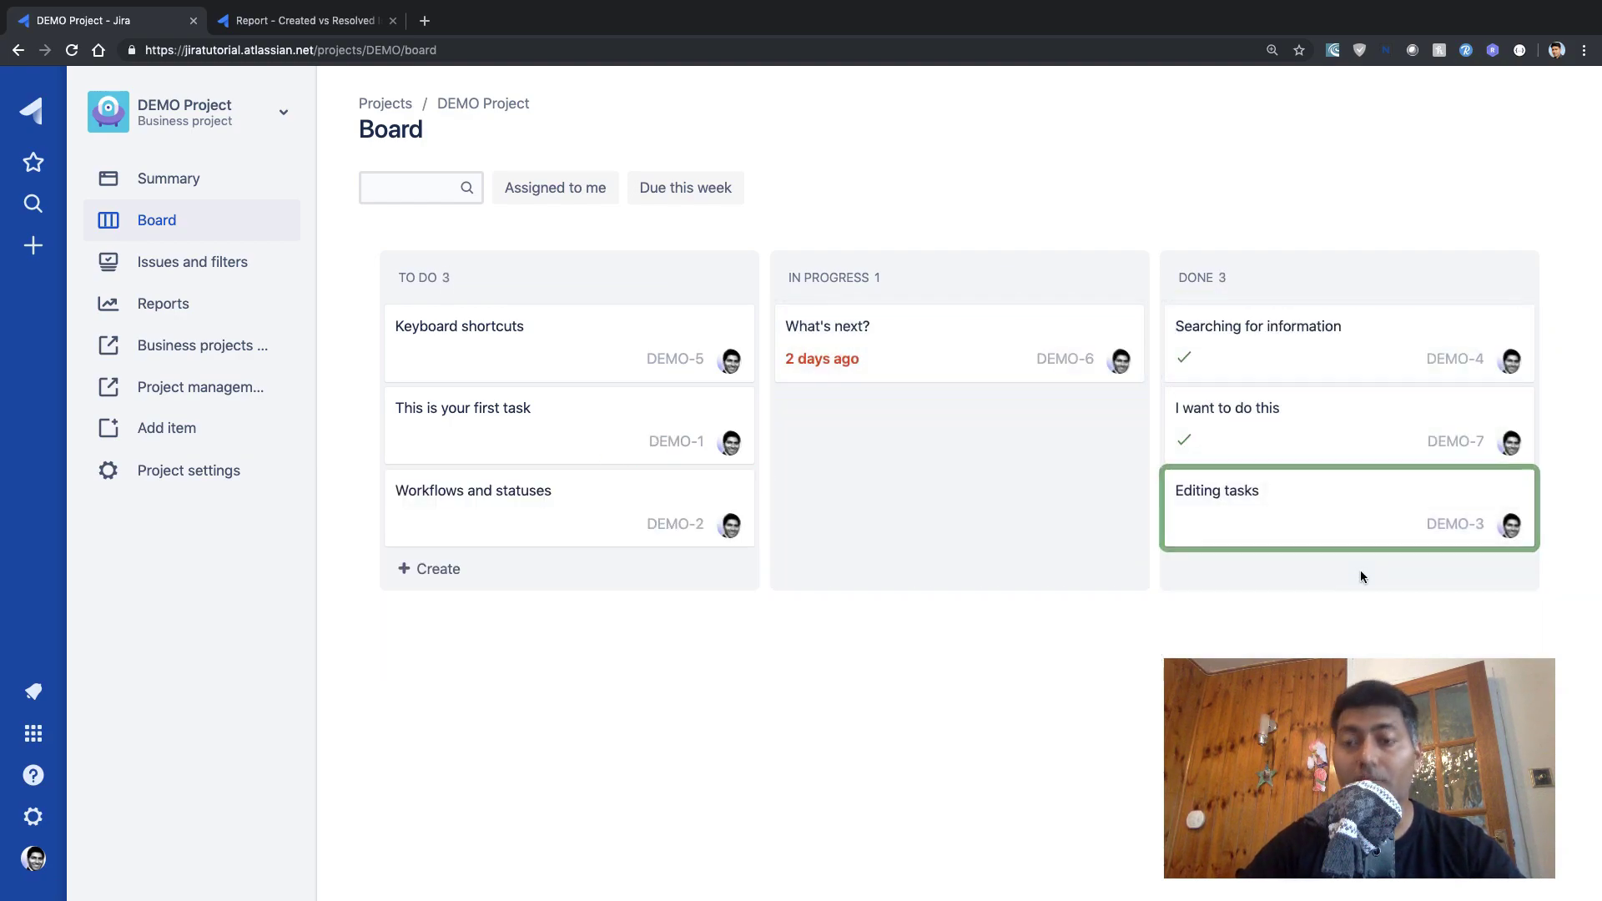
- Reload the Created vs. Resolved Issues Report and check its chart and the 4-August-2019 row of the data table
{"action": "left_click", "coordinate": [275, 20]}
{"action": "left_click", "coordinate": [71, 51]}
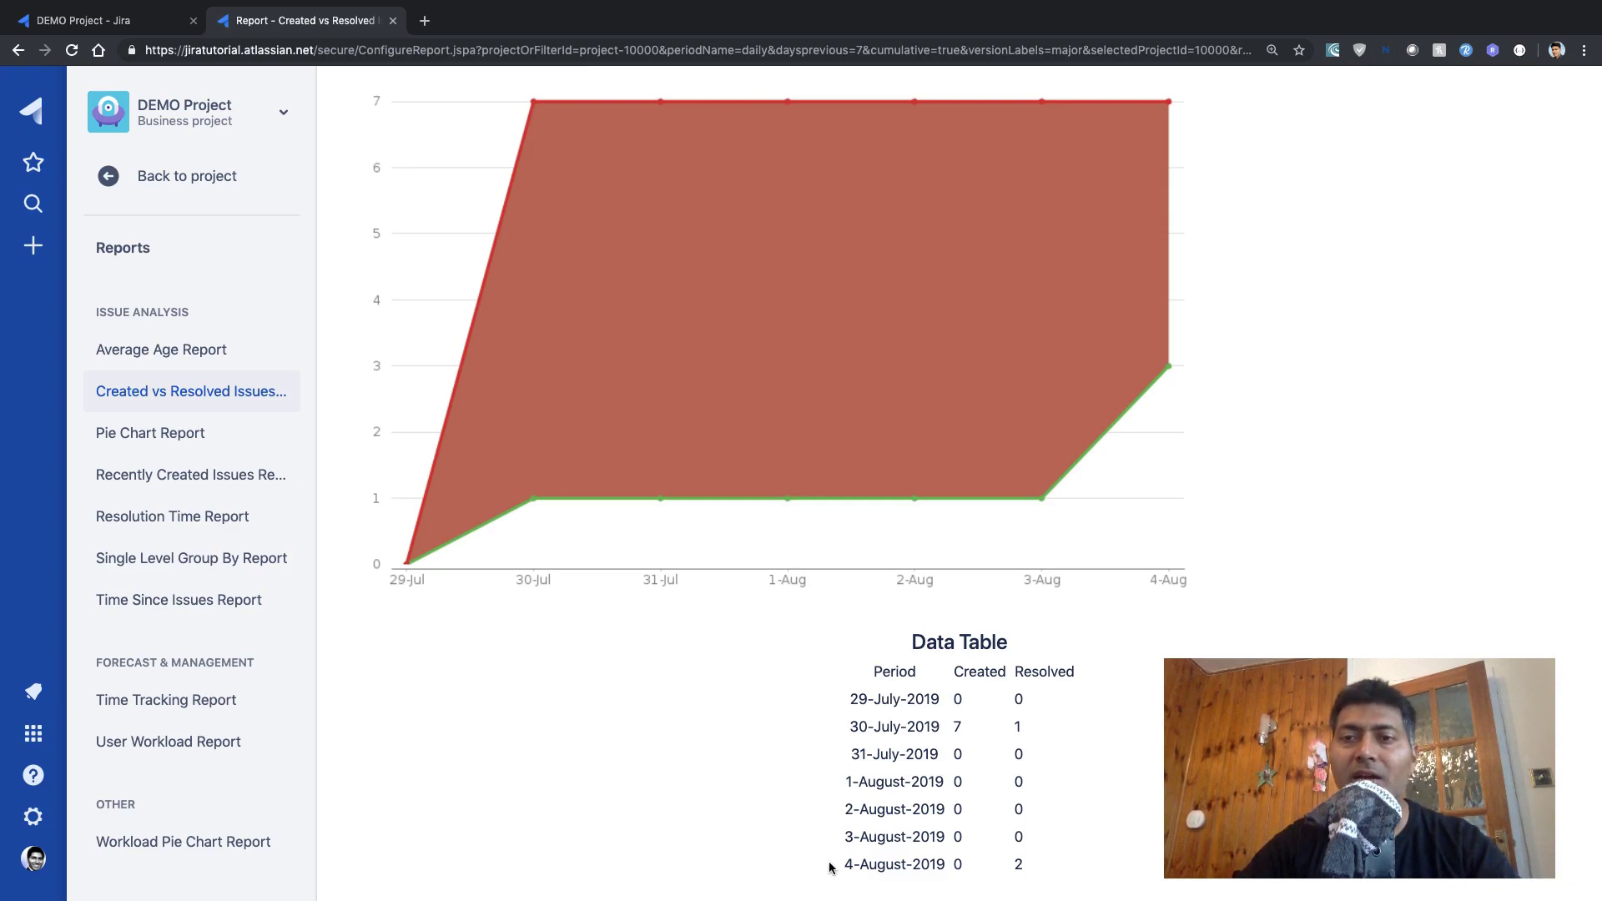
{"action": "scroll", "coordinate": [1156, 330], "scroll_direction": "up", "scroll_amount": 1}
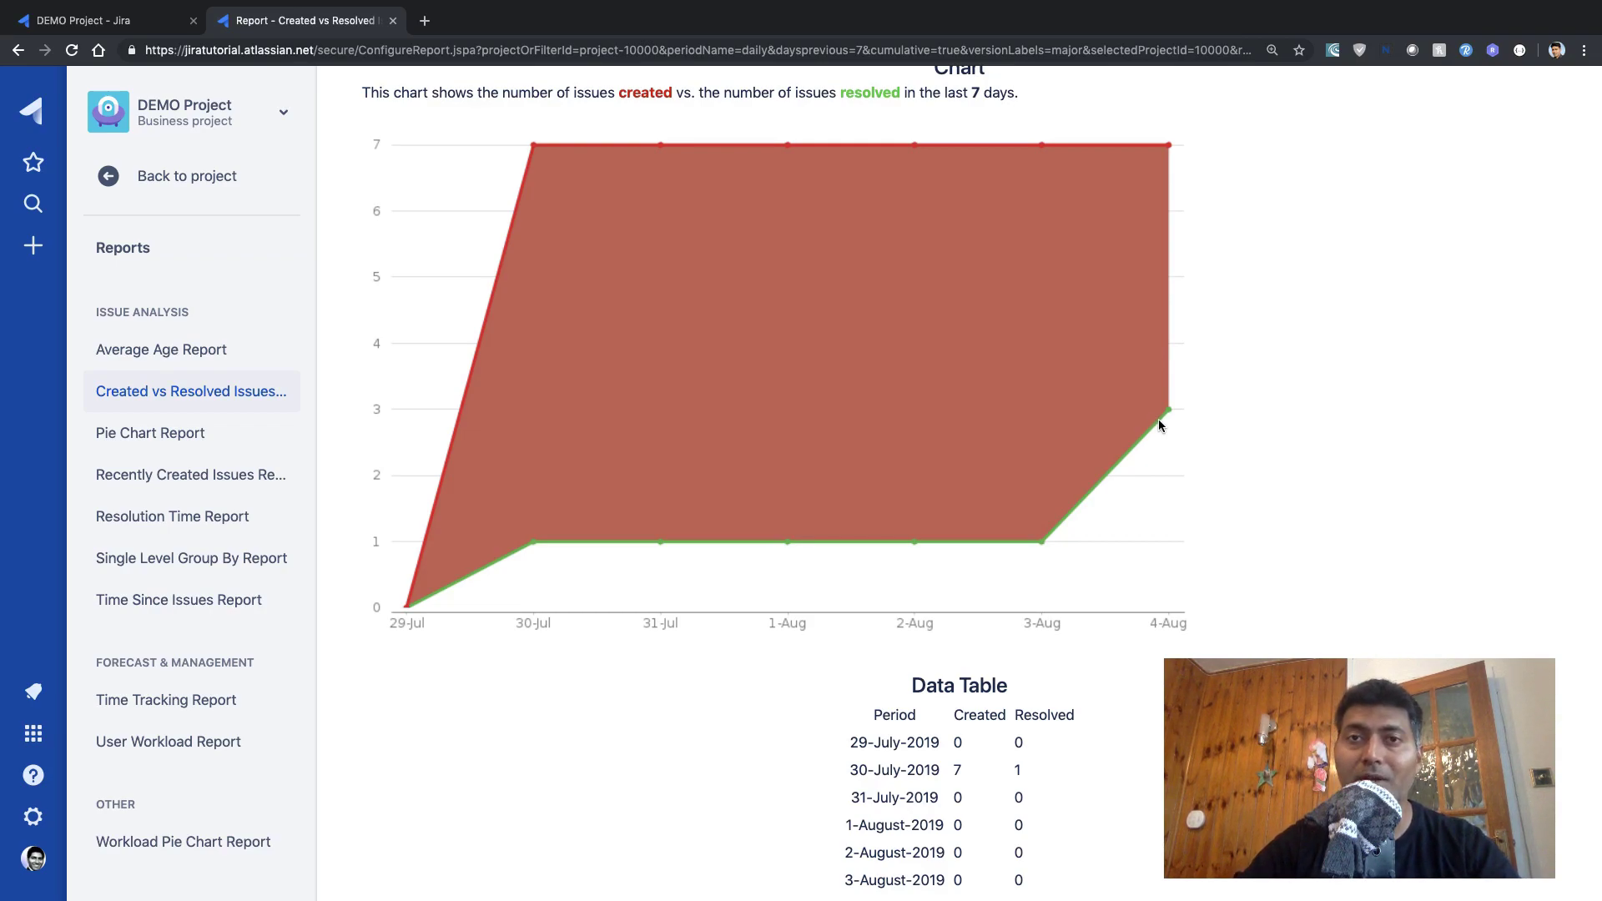
{"action": "scroll", "coordinate": [1158, 422], "scroll_direction": "down", "scroll_amount": 1}
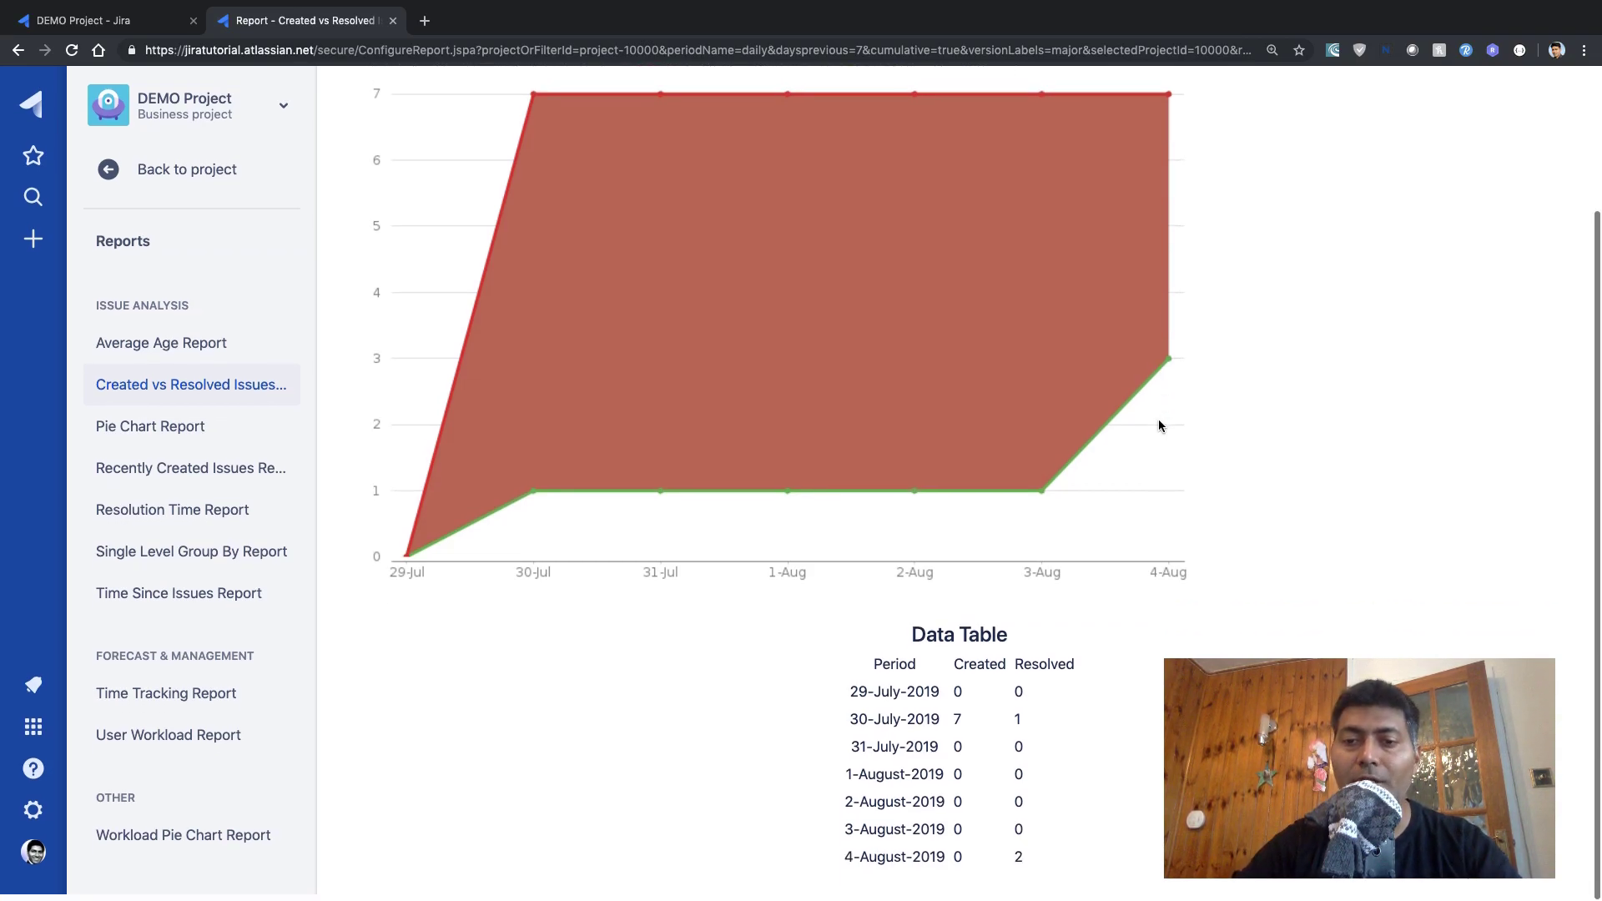
{"action": "triple_click", "coordinate": [889, 868]}
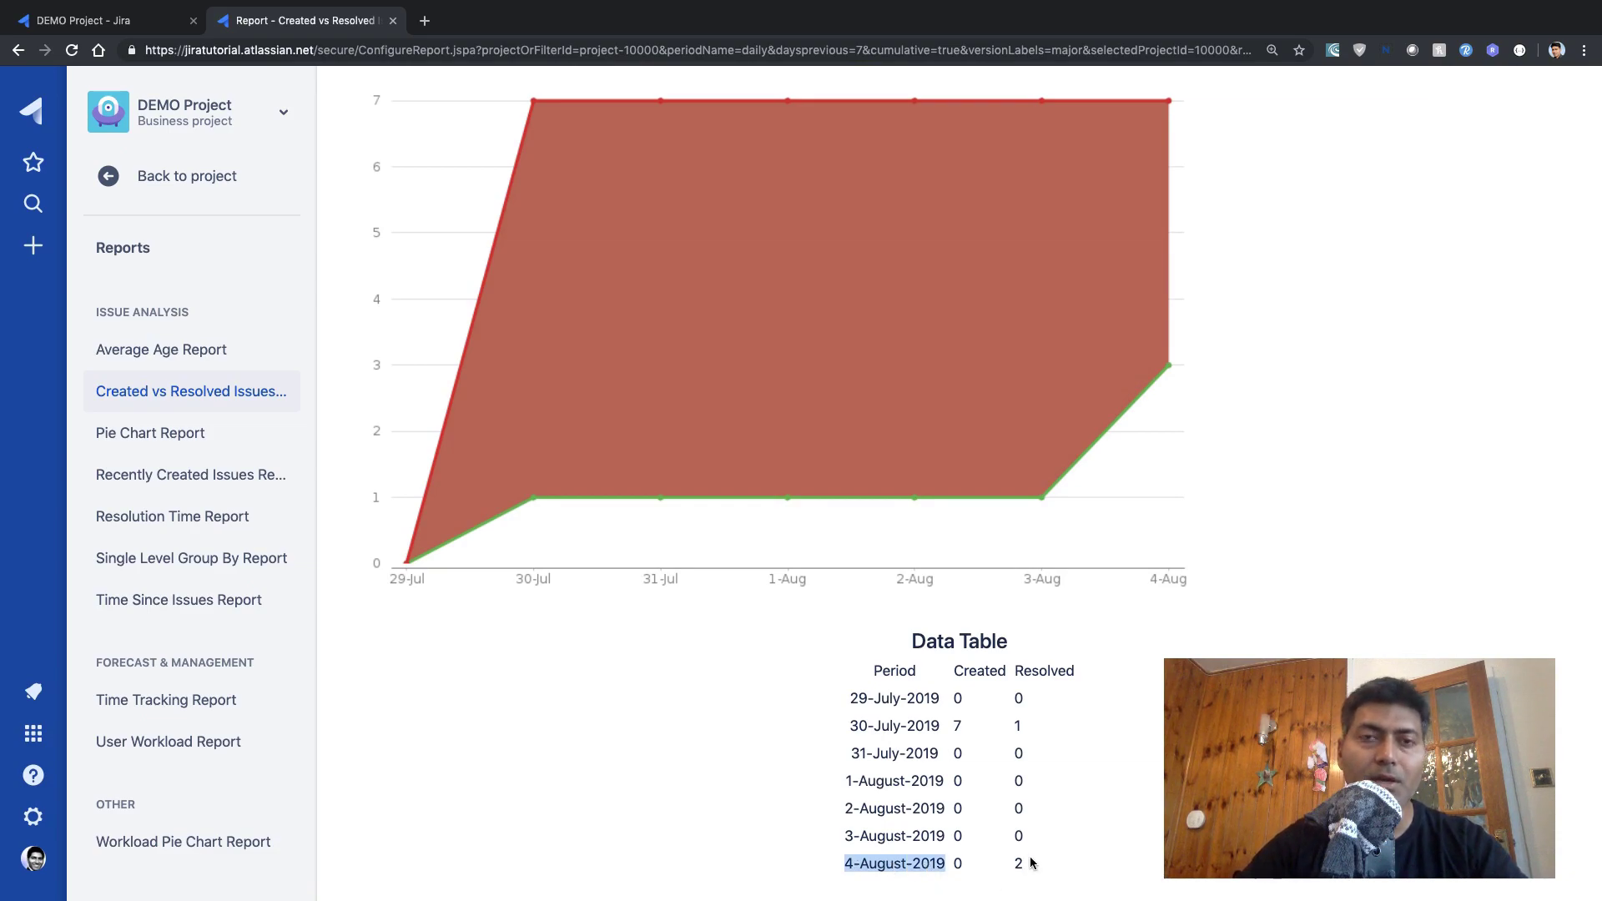
- Close the open report tab and generate the Pie Chart Report in a new browser tab, with Resolution as the statistic type
{"action": "key", "text": "super+w"}
{"action": "left_click", "coordinate": [193, 316]}
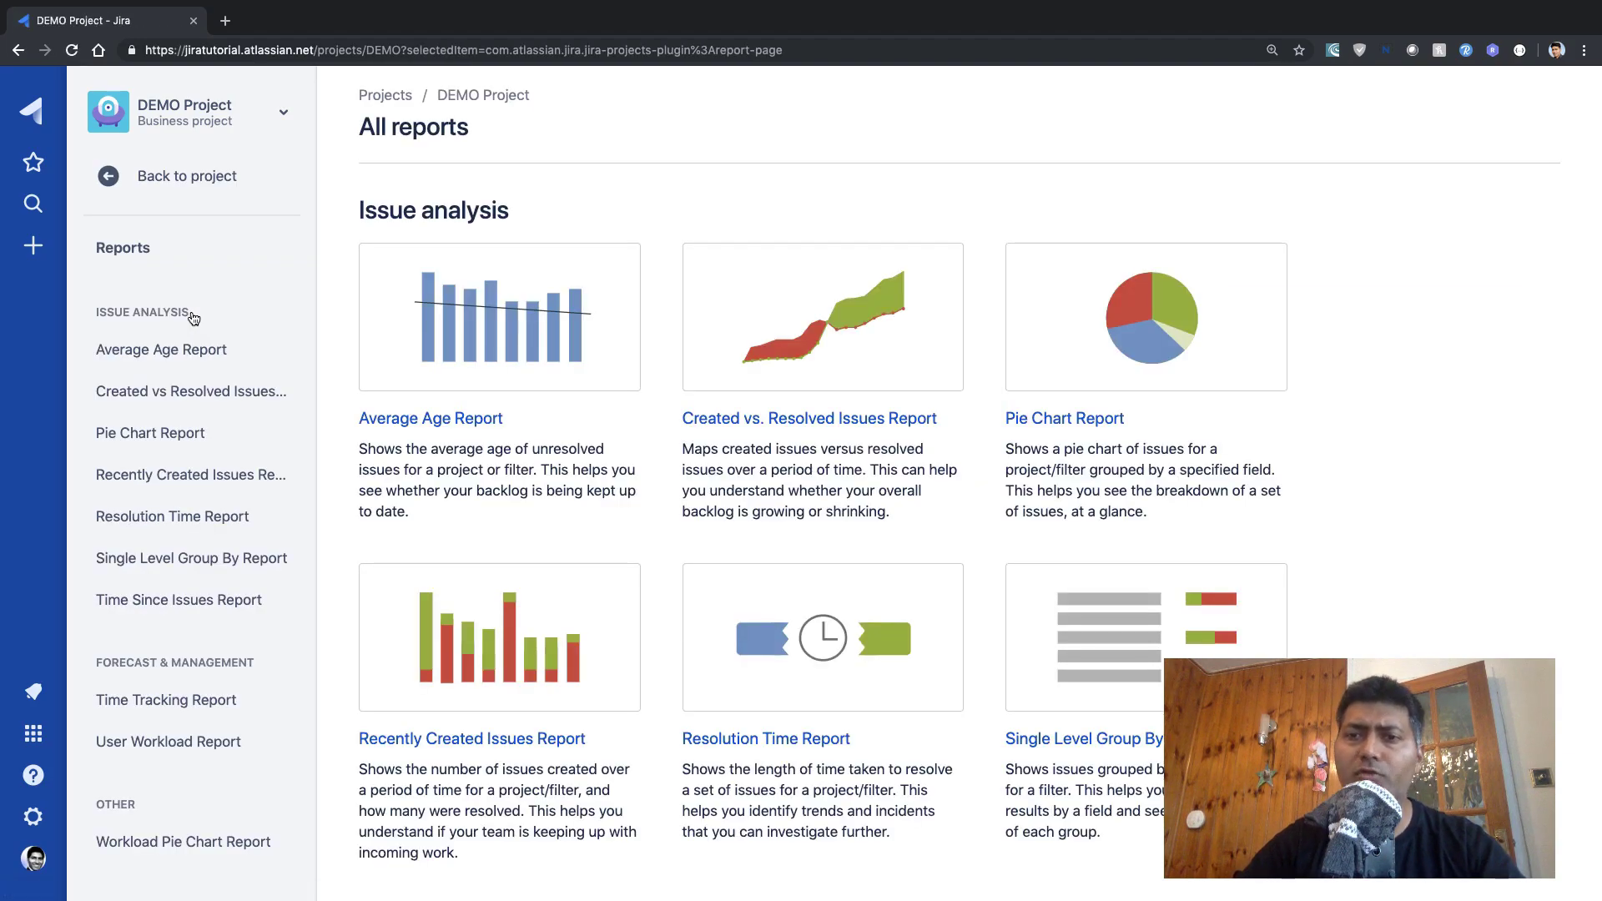
{"action": "left_click", "coordinate": [1139, 382], "text": "super"}
{"action": "left_click", "coordinate": [358, 20]}
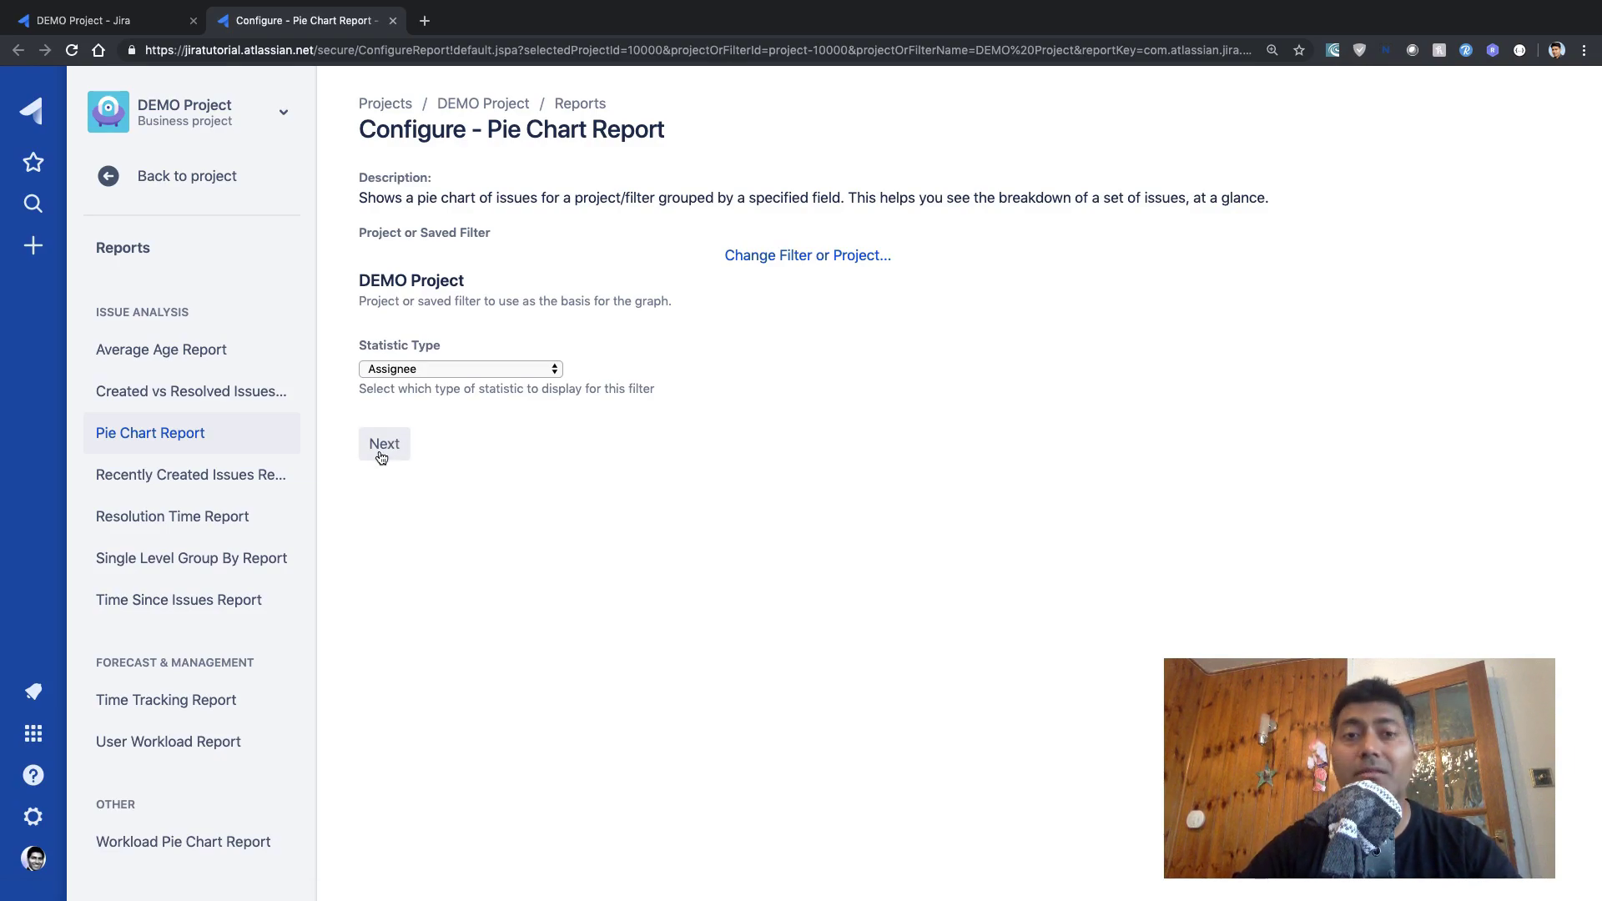
{"action": "left_click", "coordinate": [482, 369]}
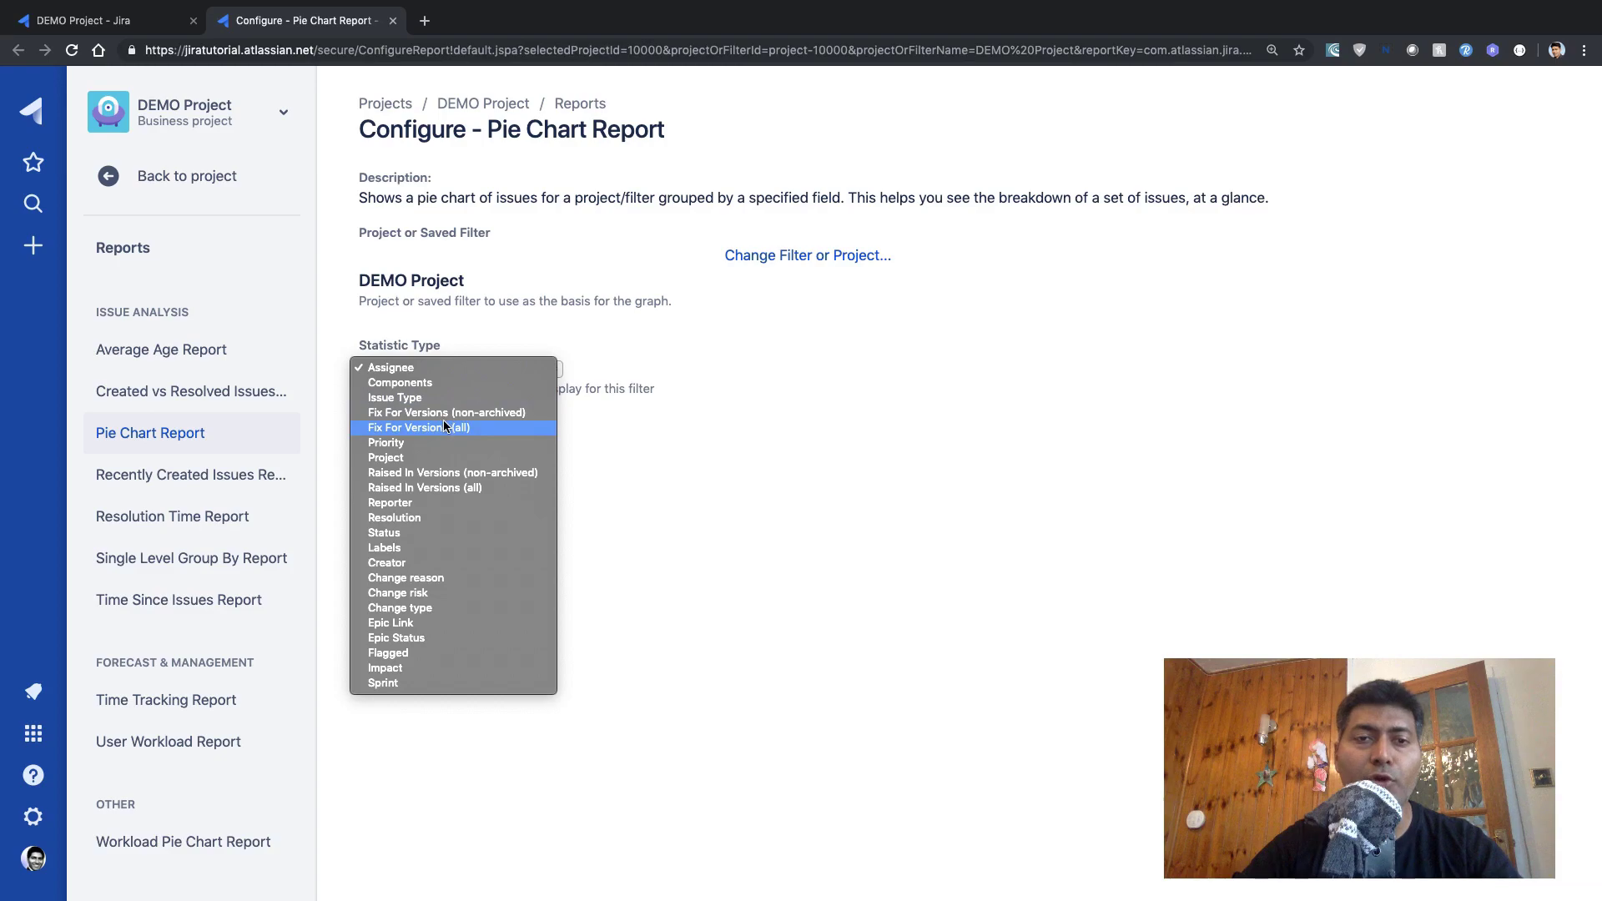
{"action": "left_click", "coordinate": [393, 522]}
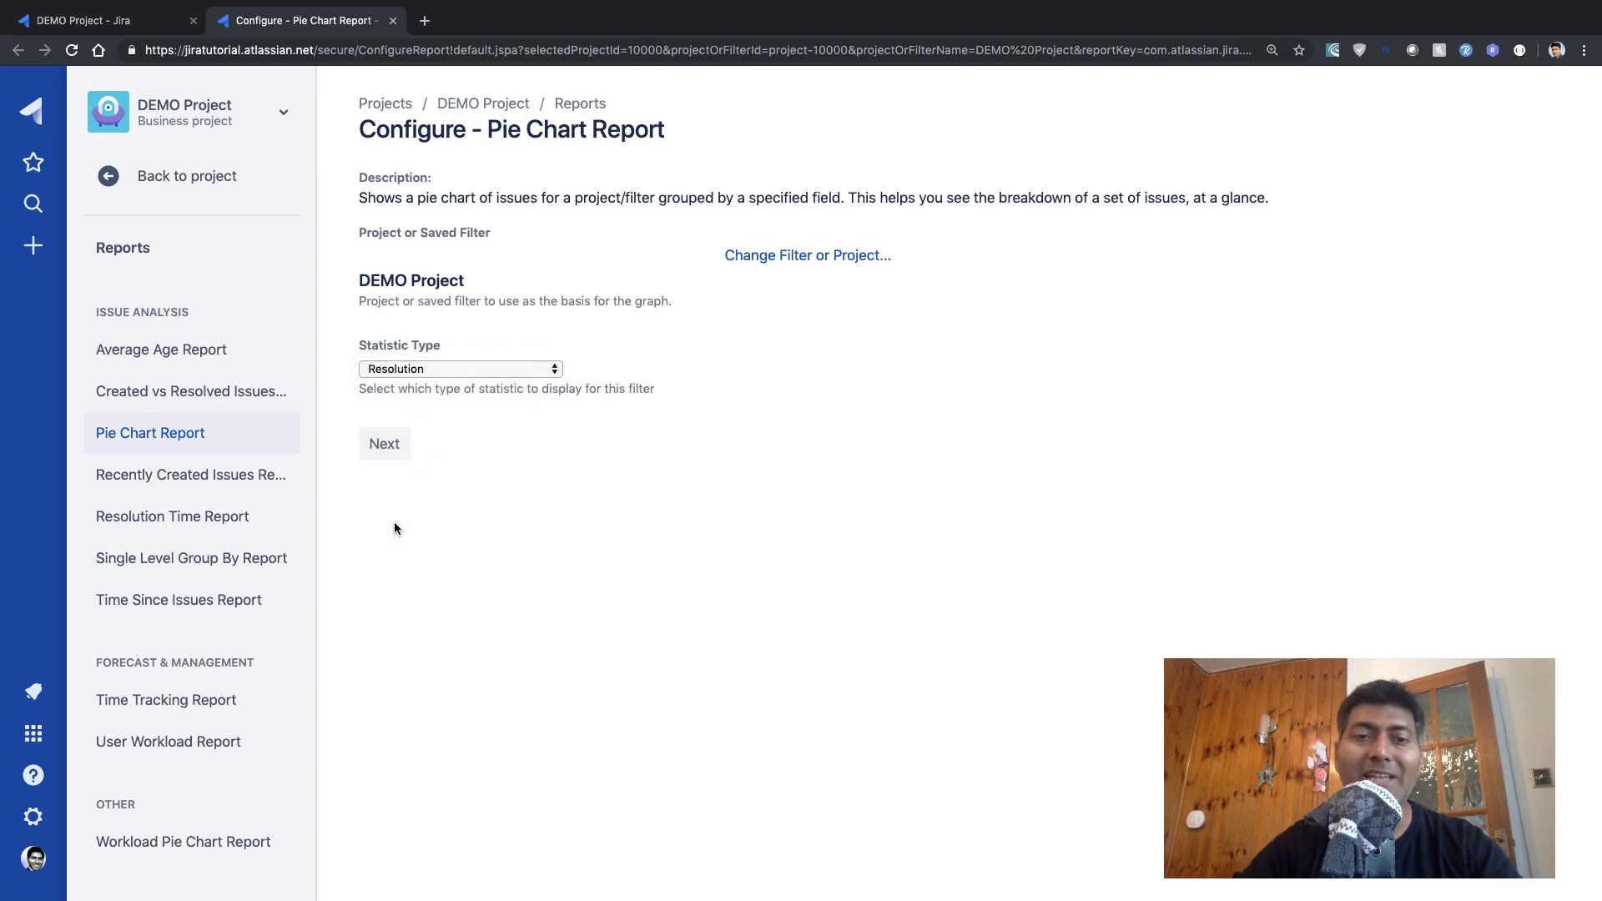
{"action": "left_click", "coordinate": [385, 443]}
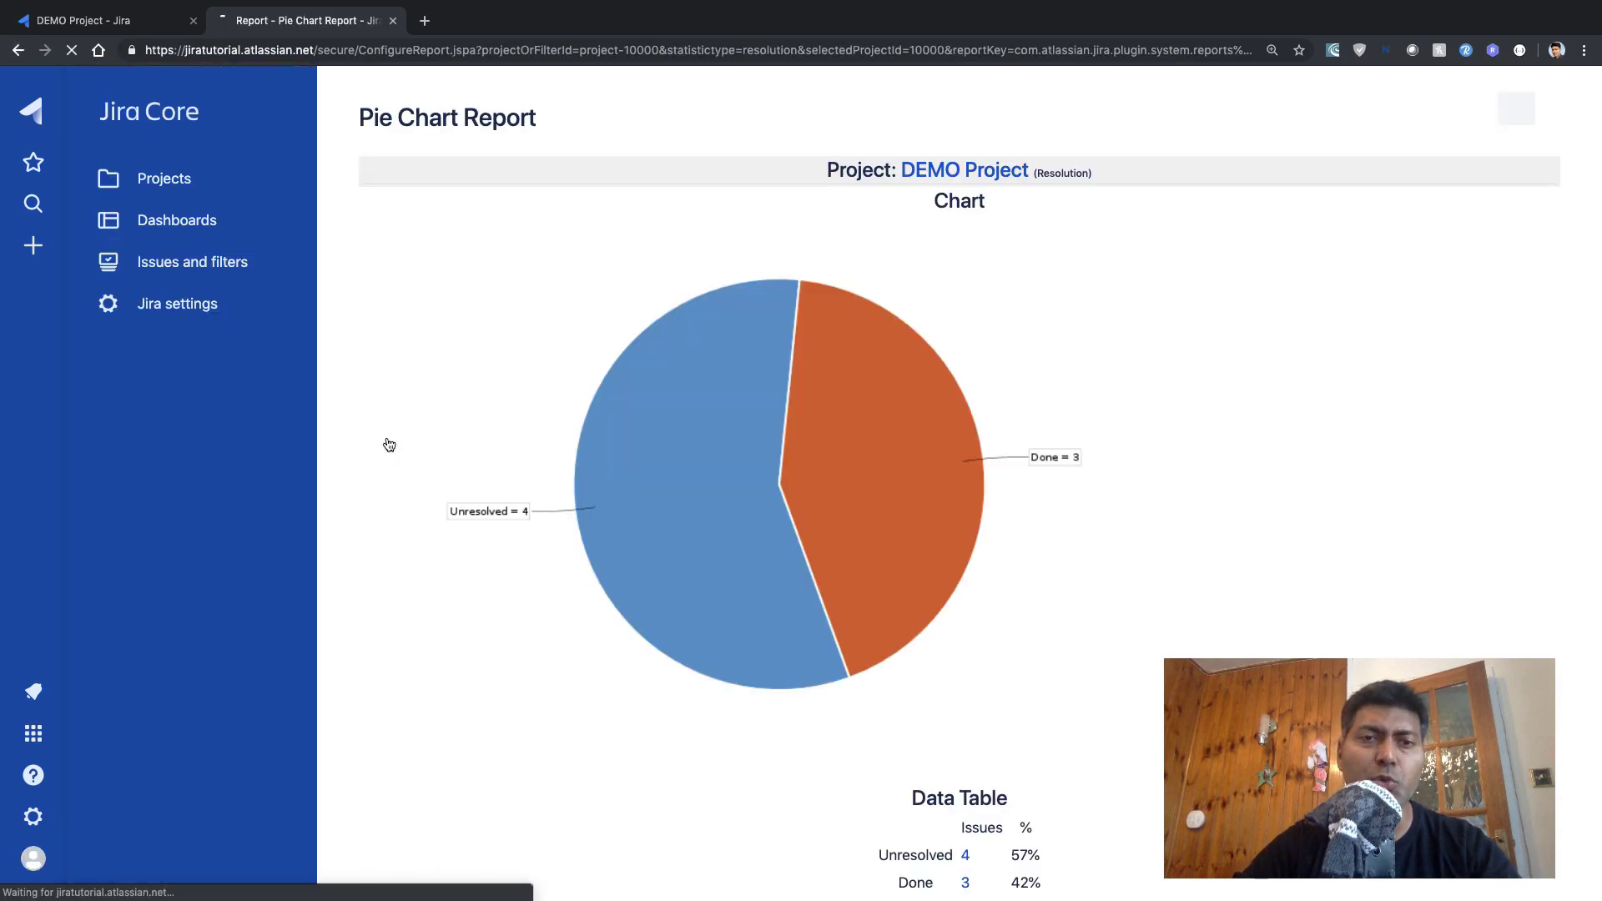
- Examine the Done and Unresolved slices of the pie chart, and close the report tab
{"action": "scroll", "coordinate": [735, 567], "scroll_direction": "down", "scroll_amount": 1}
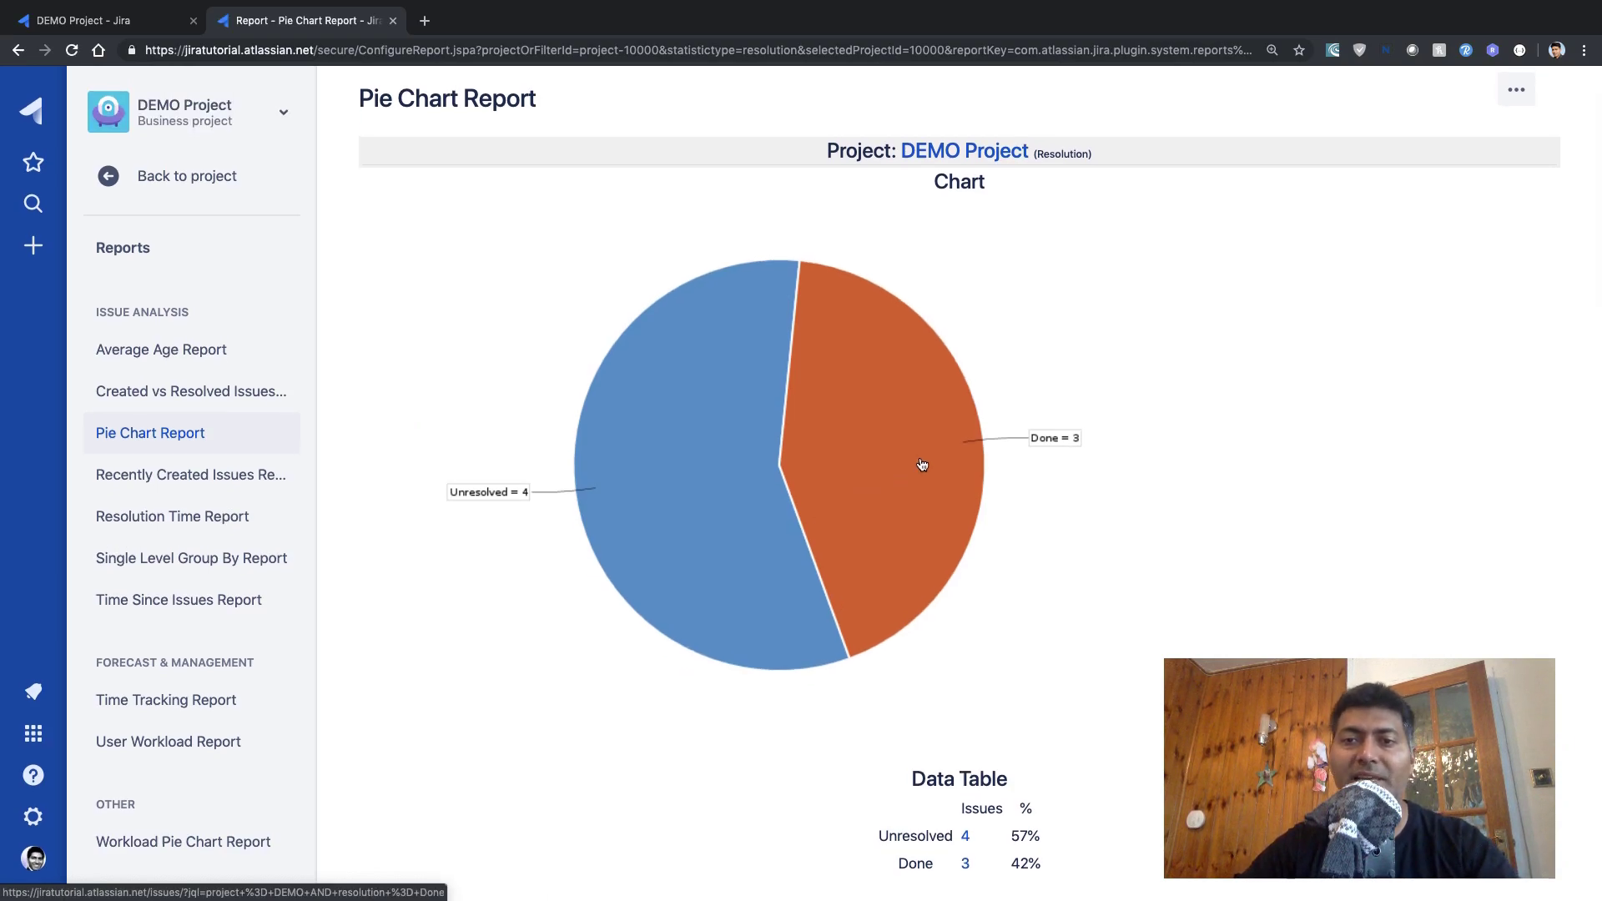
{"action": "mouse_move", "coordinate": [922, 465]}
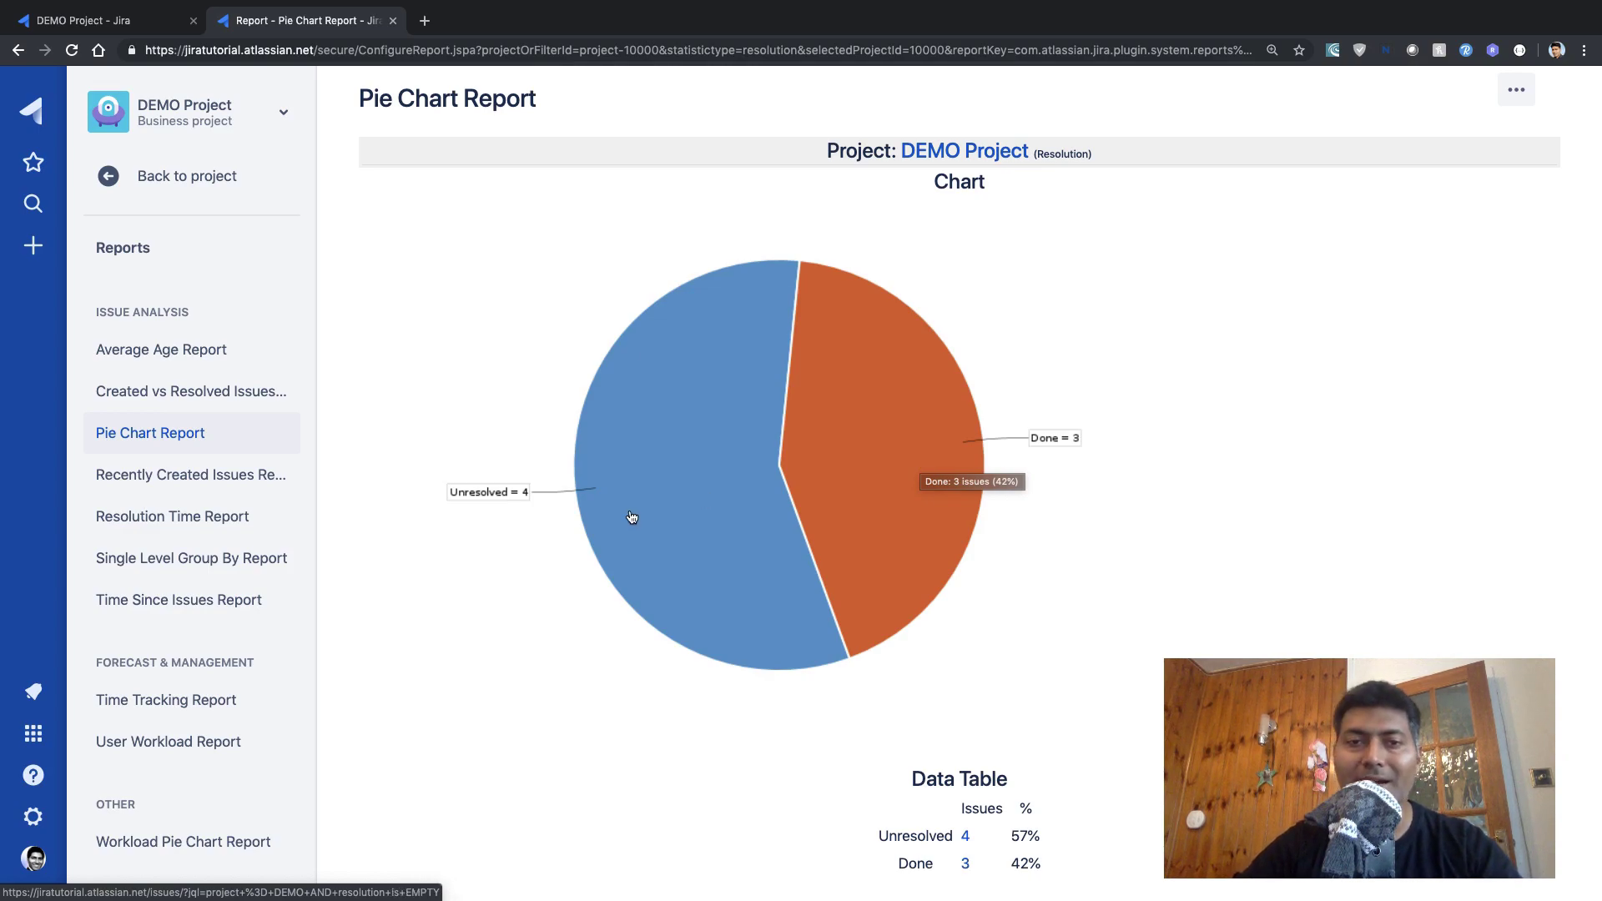
{"action": "mouse_move", "coordinate": [641, 505]}
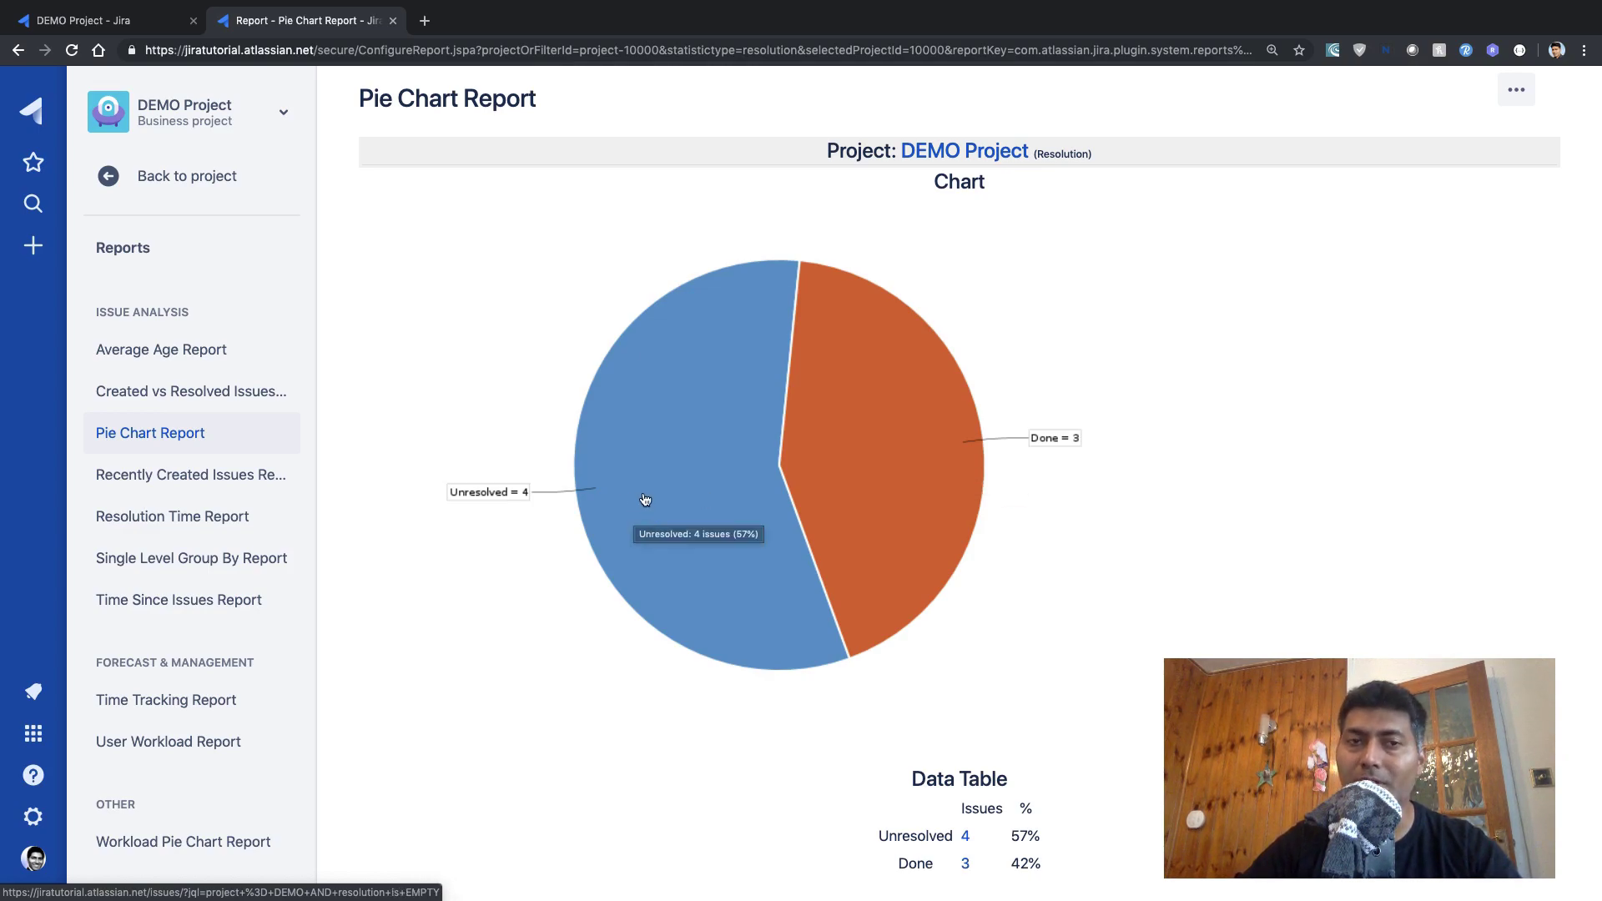
{"action": "left_click", "coordinate": [392, 20]}
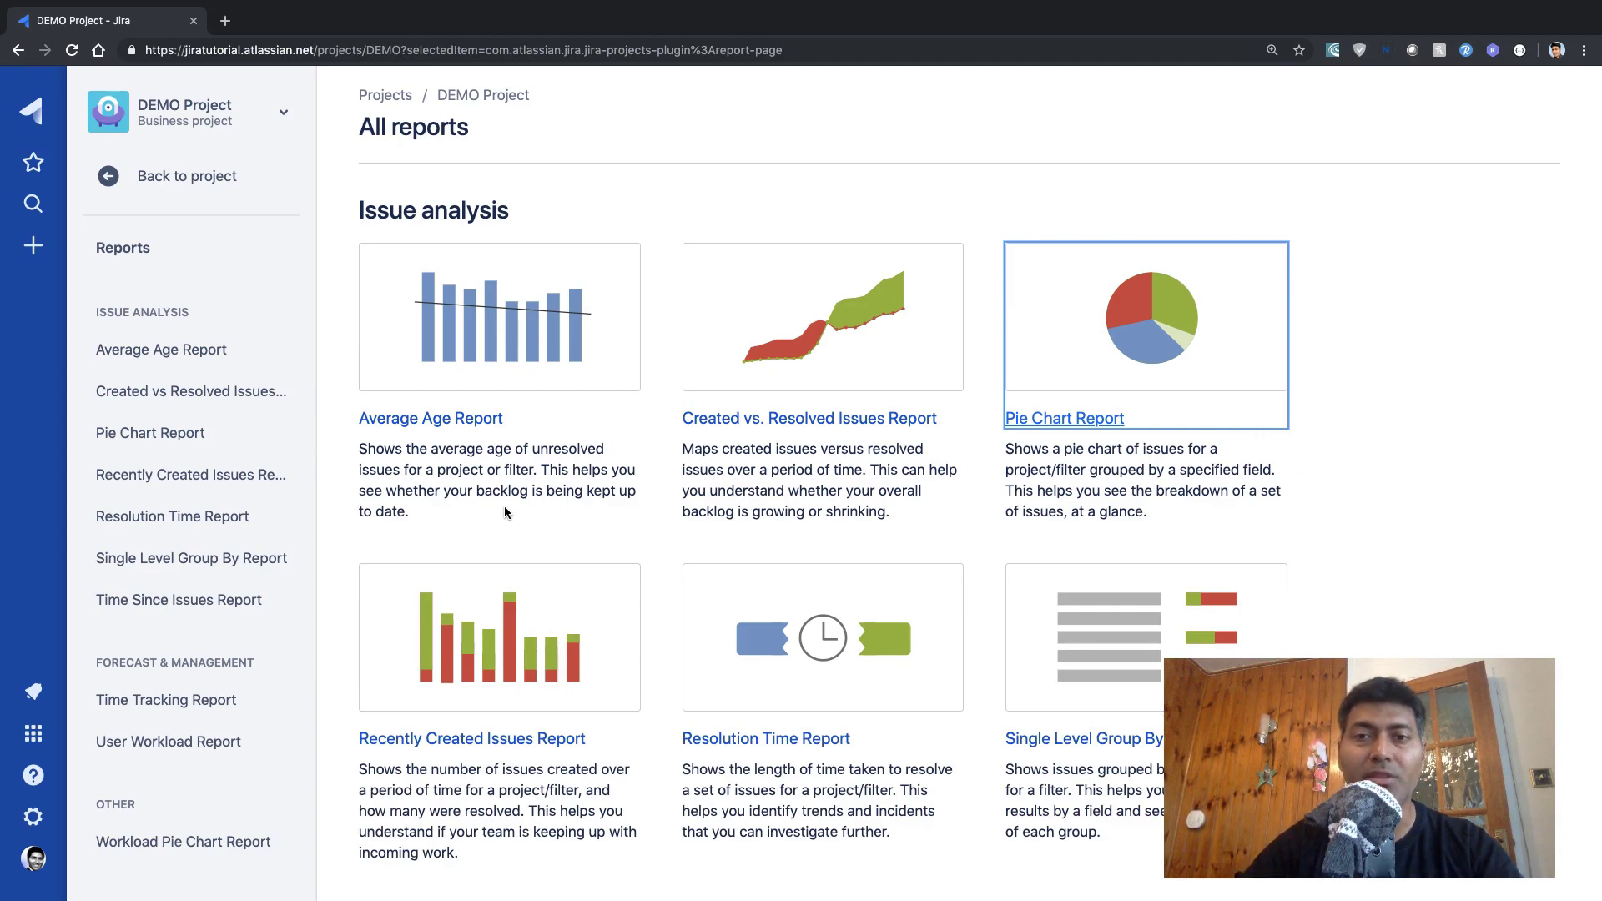
- Generate the Recently Created Issues Report in a new browser tab, with days previously set to 7
{"action": "scroll", "coordinate": [500, 500], "scroll_direction": "down", "scroll_amount": 3}
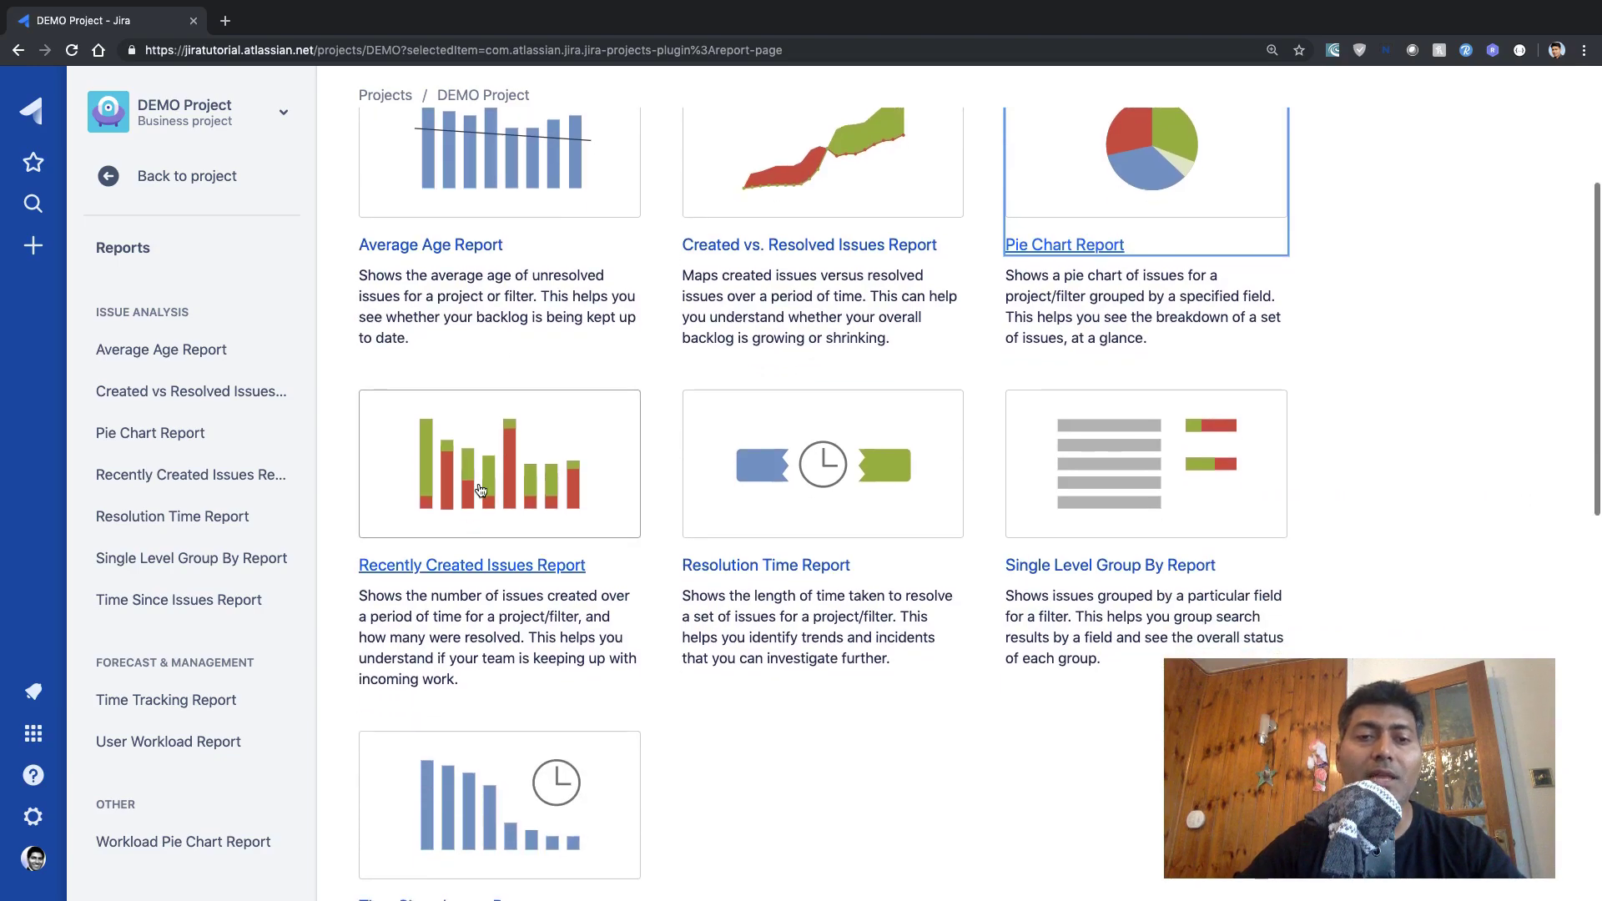
{"action": "middle_click", "coordinate": [484, 487]}
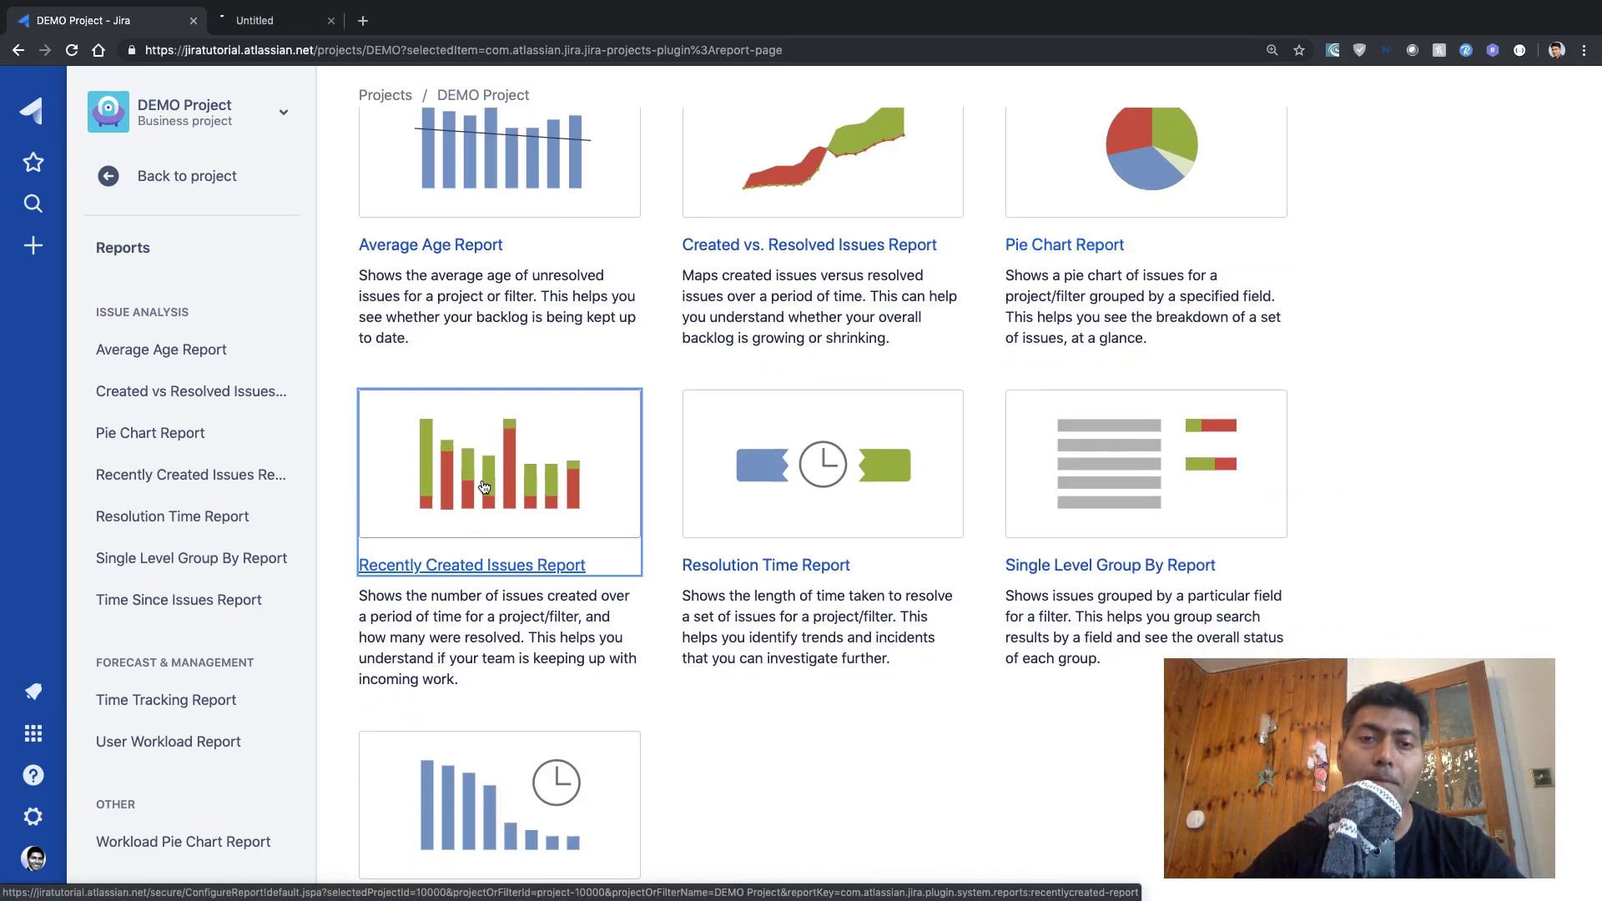
{"action": "left_click", "coordinate": [297, 25]}
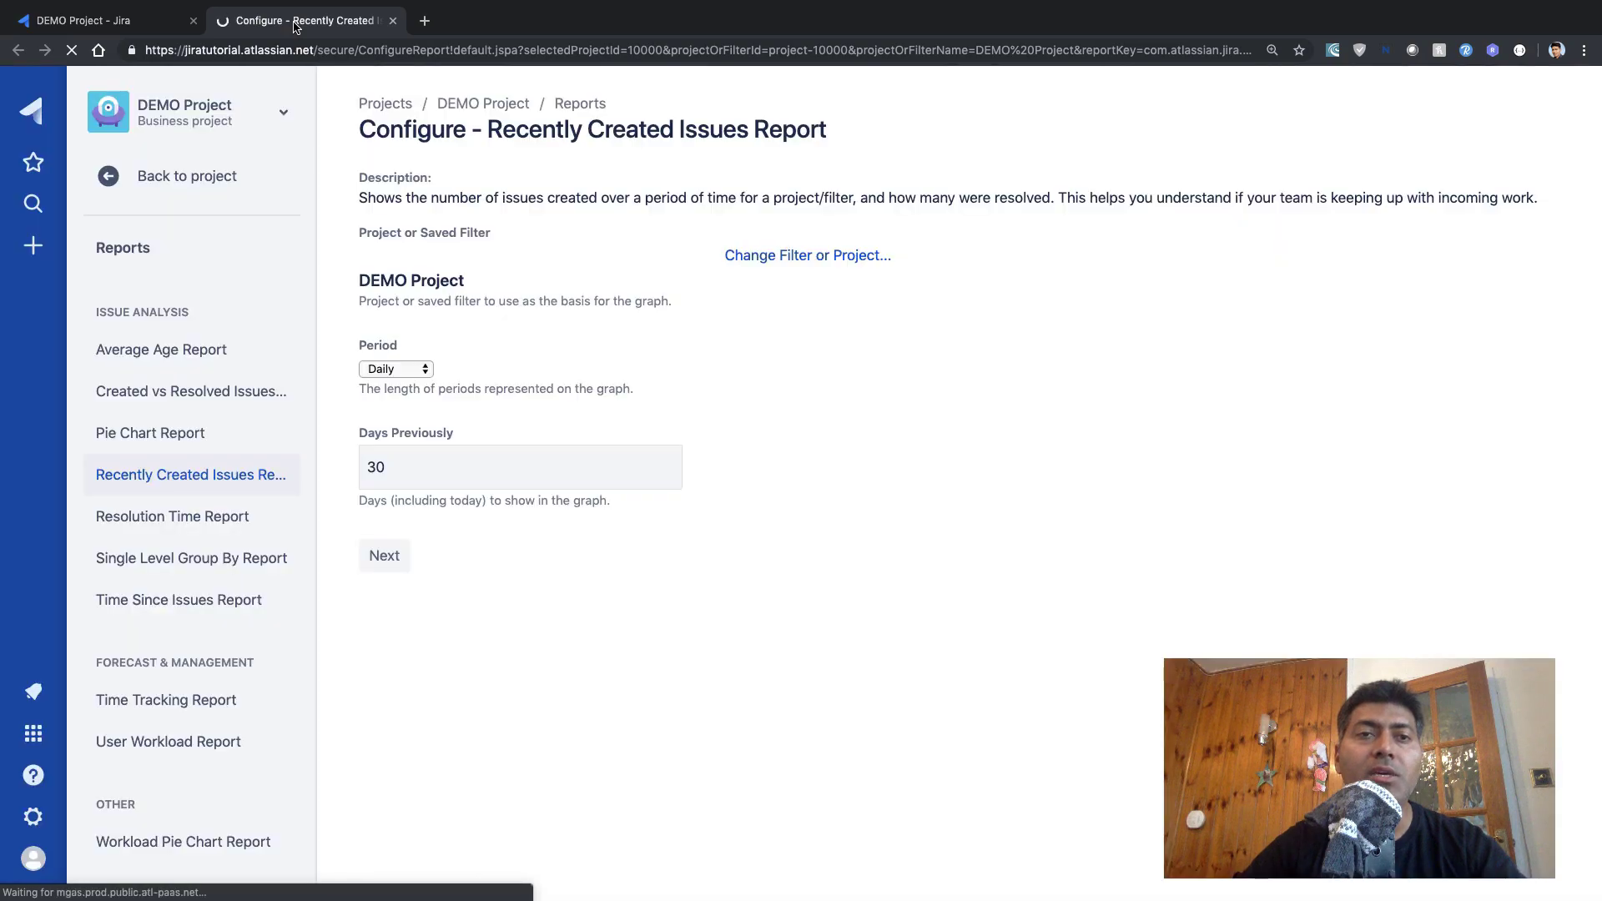
{"action": "double_click", "coordinate": [415, 462]}
{"action": "type", "text": "7"}
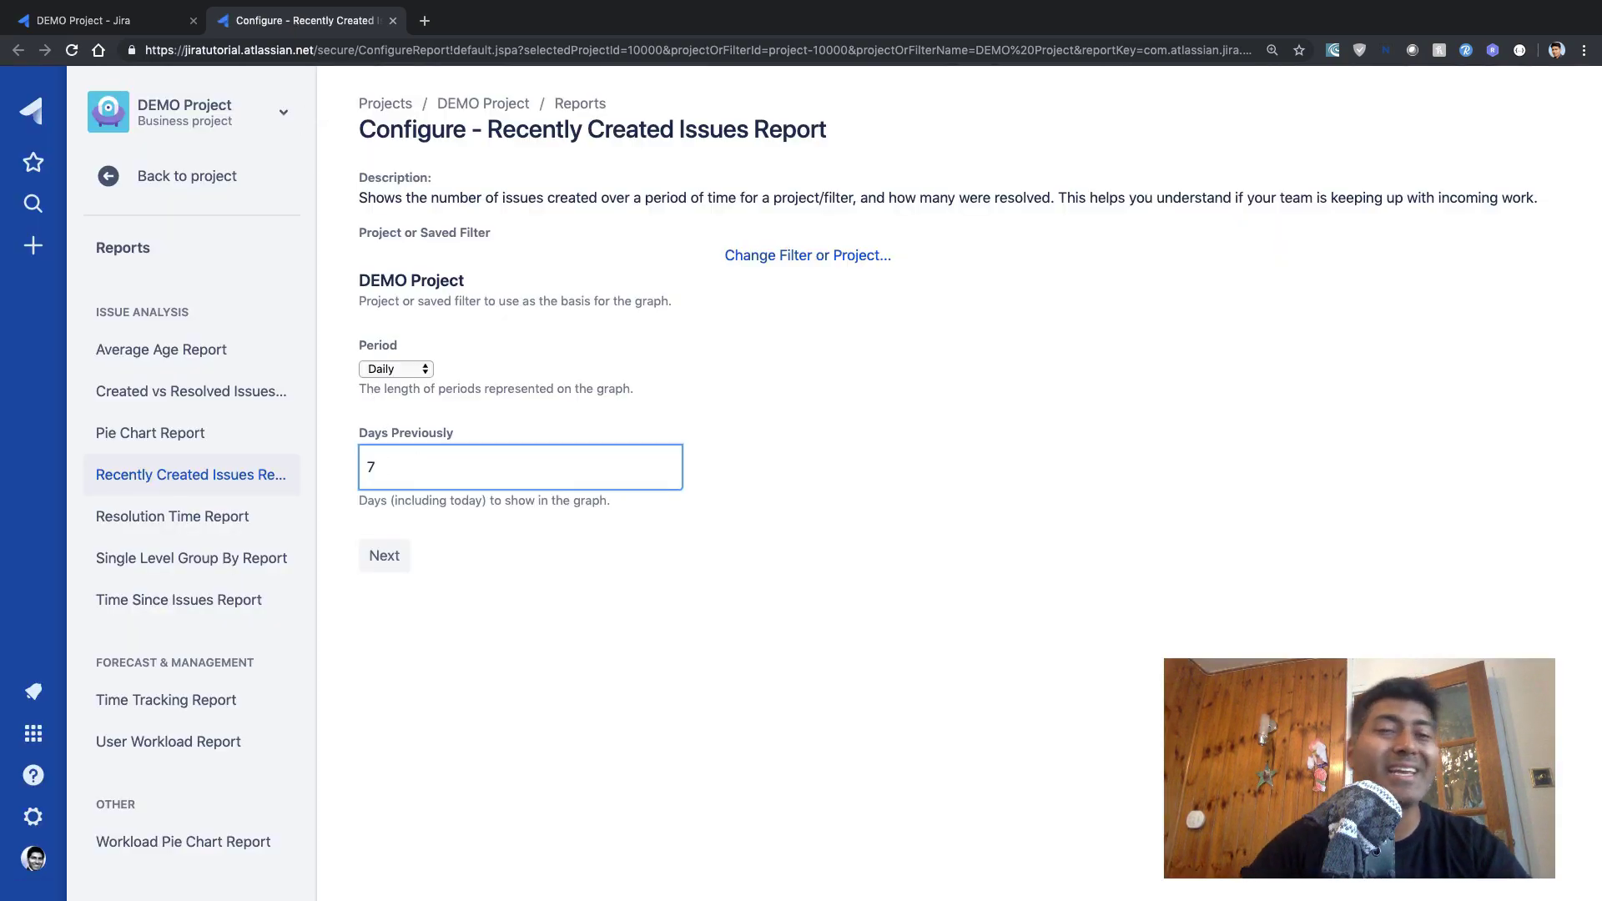
{"action": "left_click", "coordinate": [392, 556]}
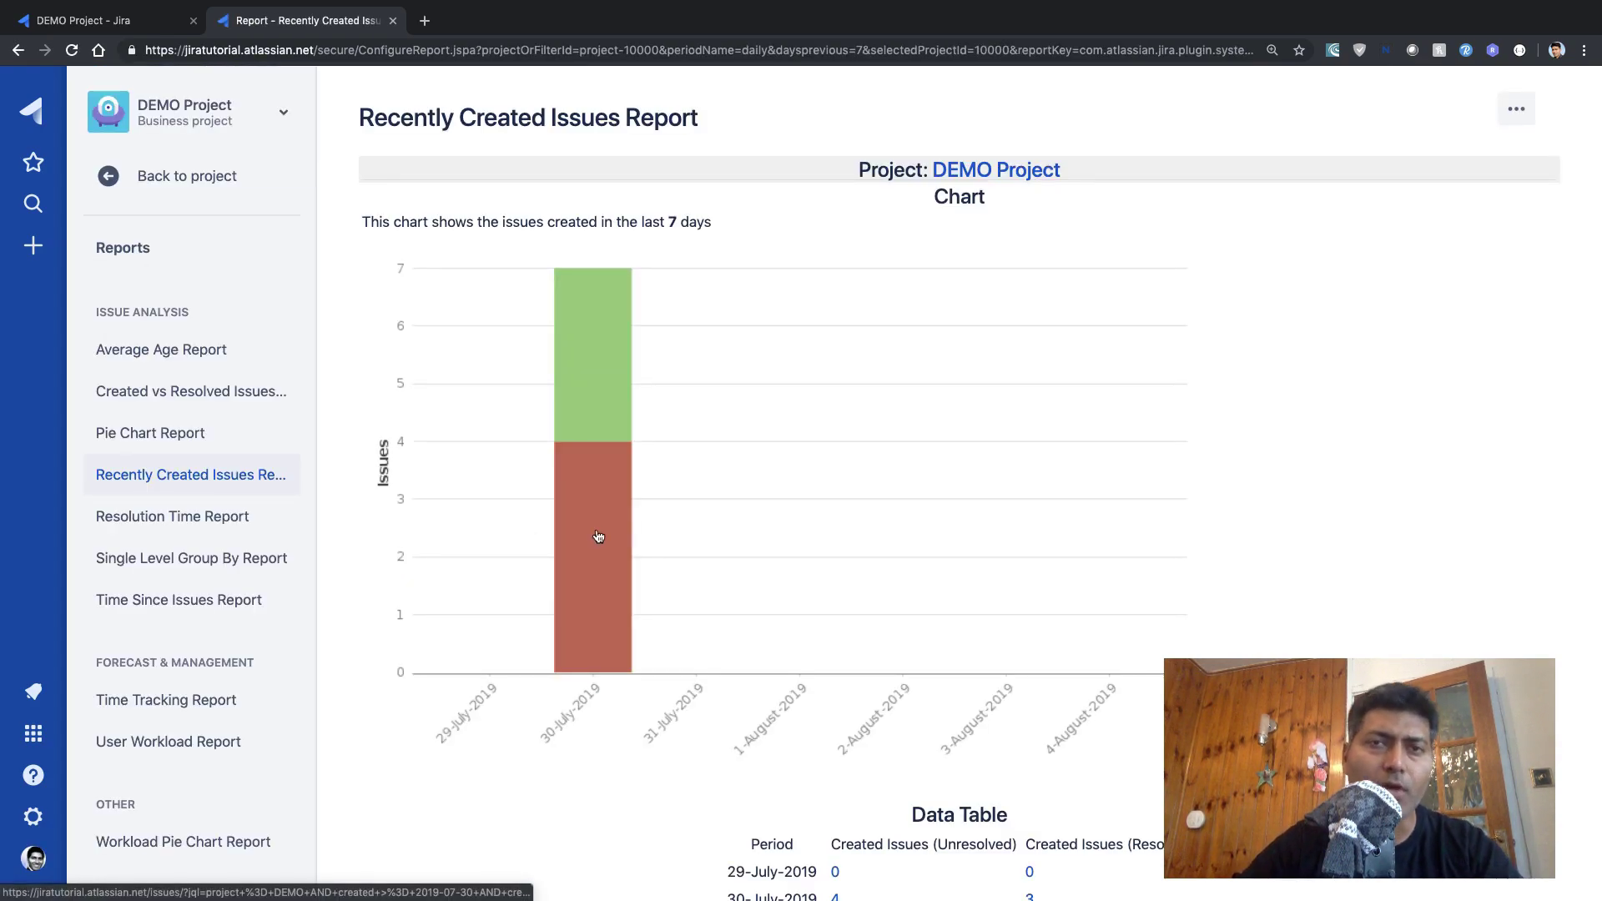
- Examine the resolved and unresolved parts of the 30-July-2019 bar and the data table, and close the report tab
{"action": "mouse_move", "coordinate": [598, 535]}
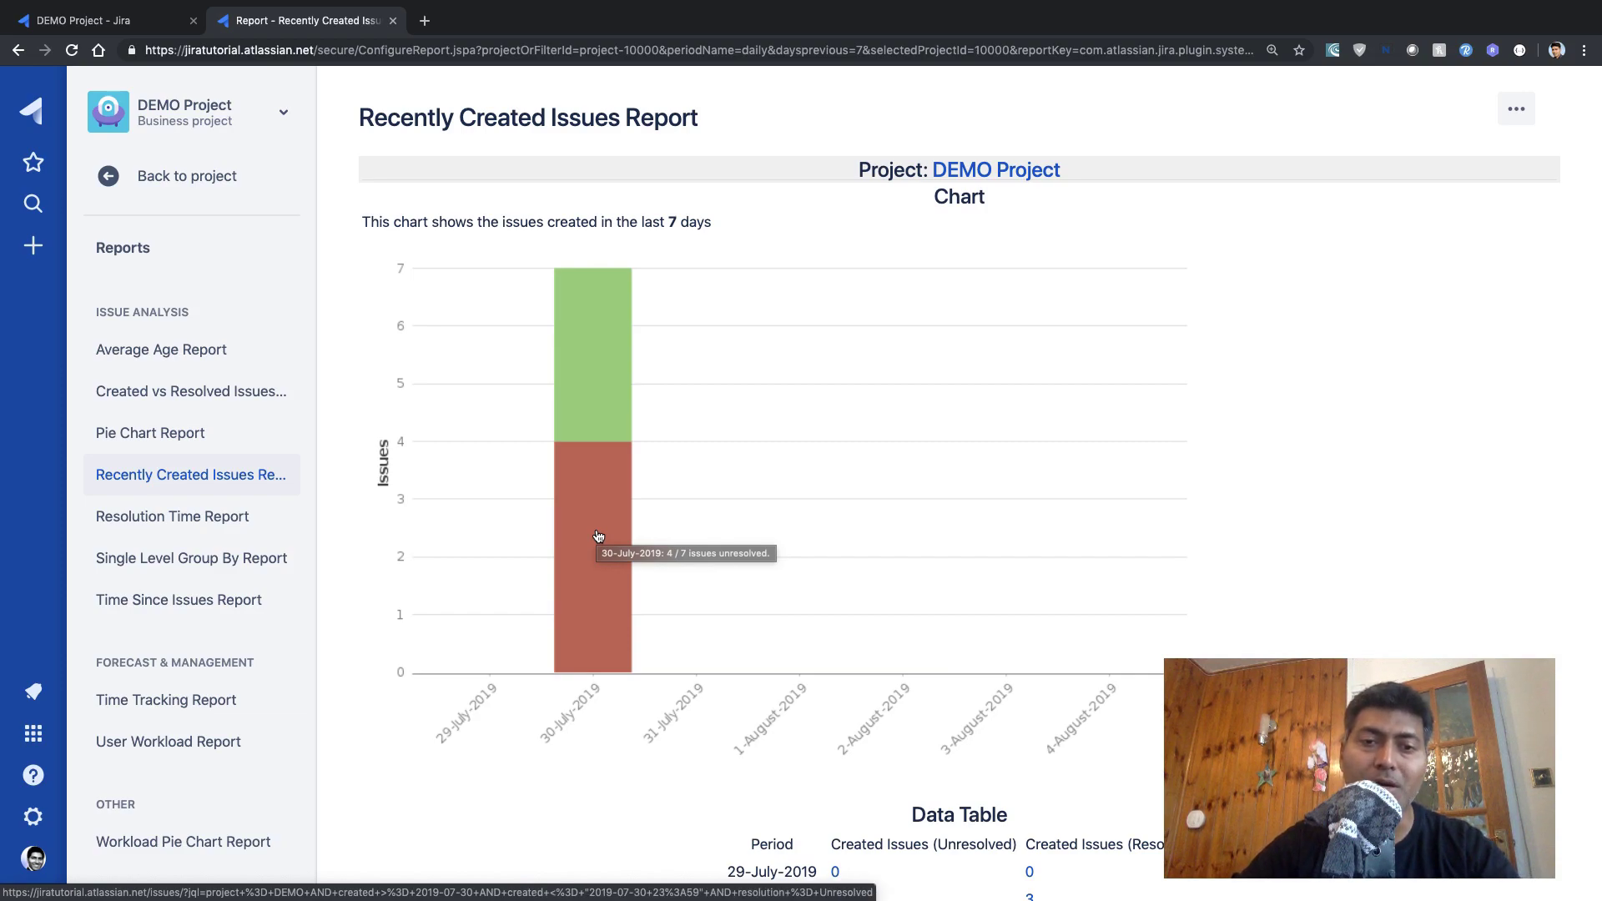
{"action": "scroll", "coordinate": [598, 535], "scroll_direction": "down", "scroll_amount": 1}
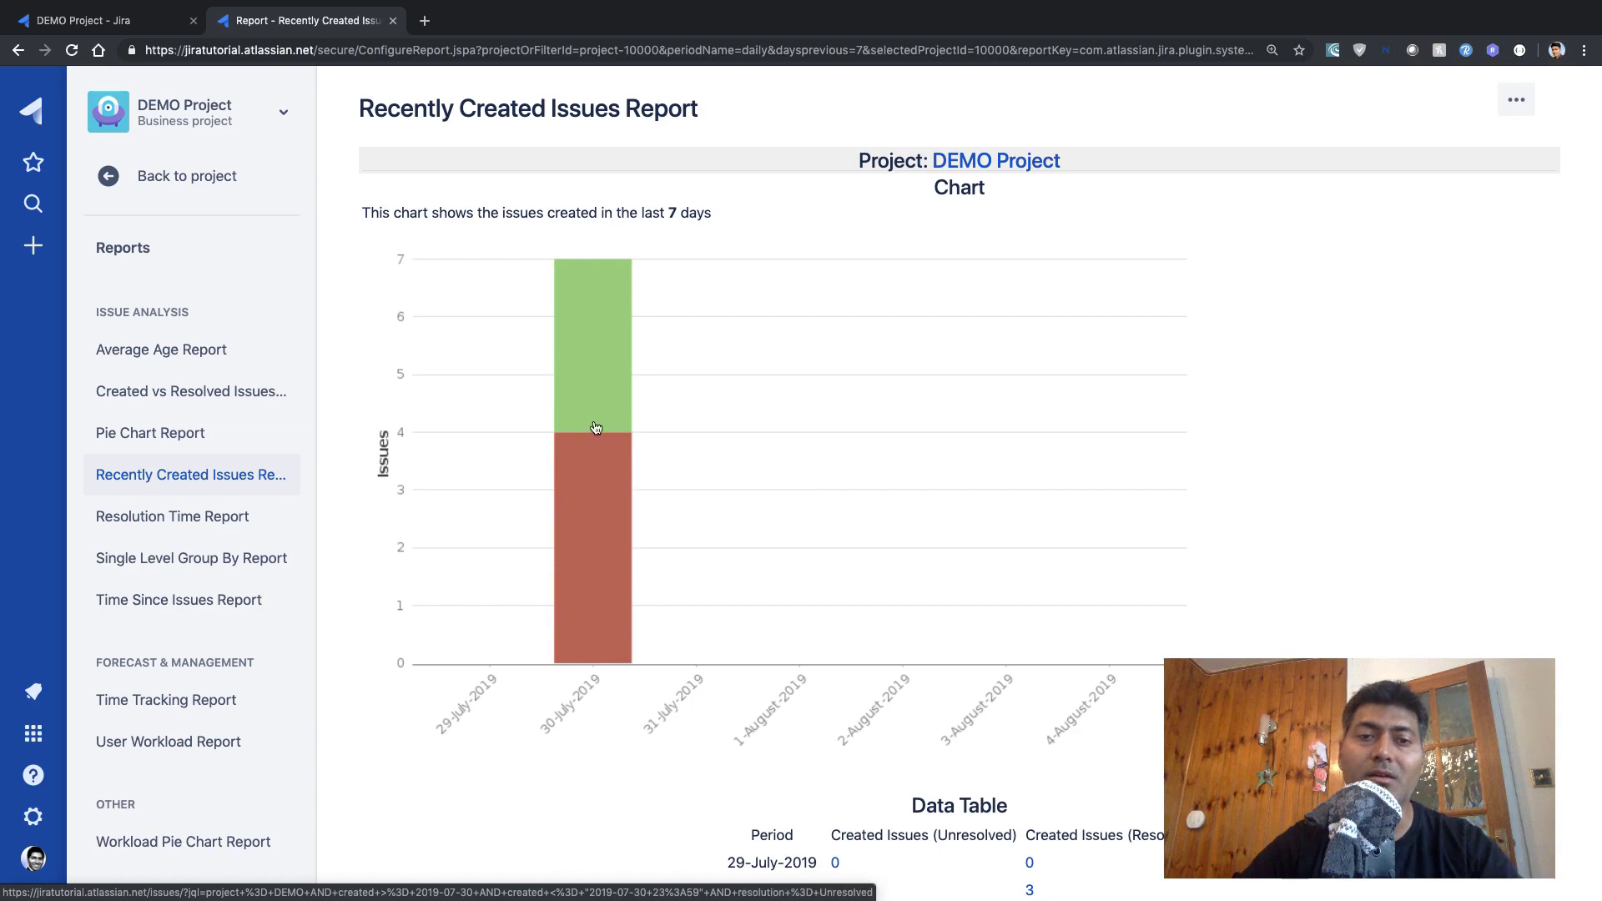
{"action": "mouse_move", "coordinate": [595, 396]}
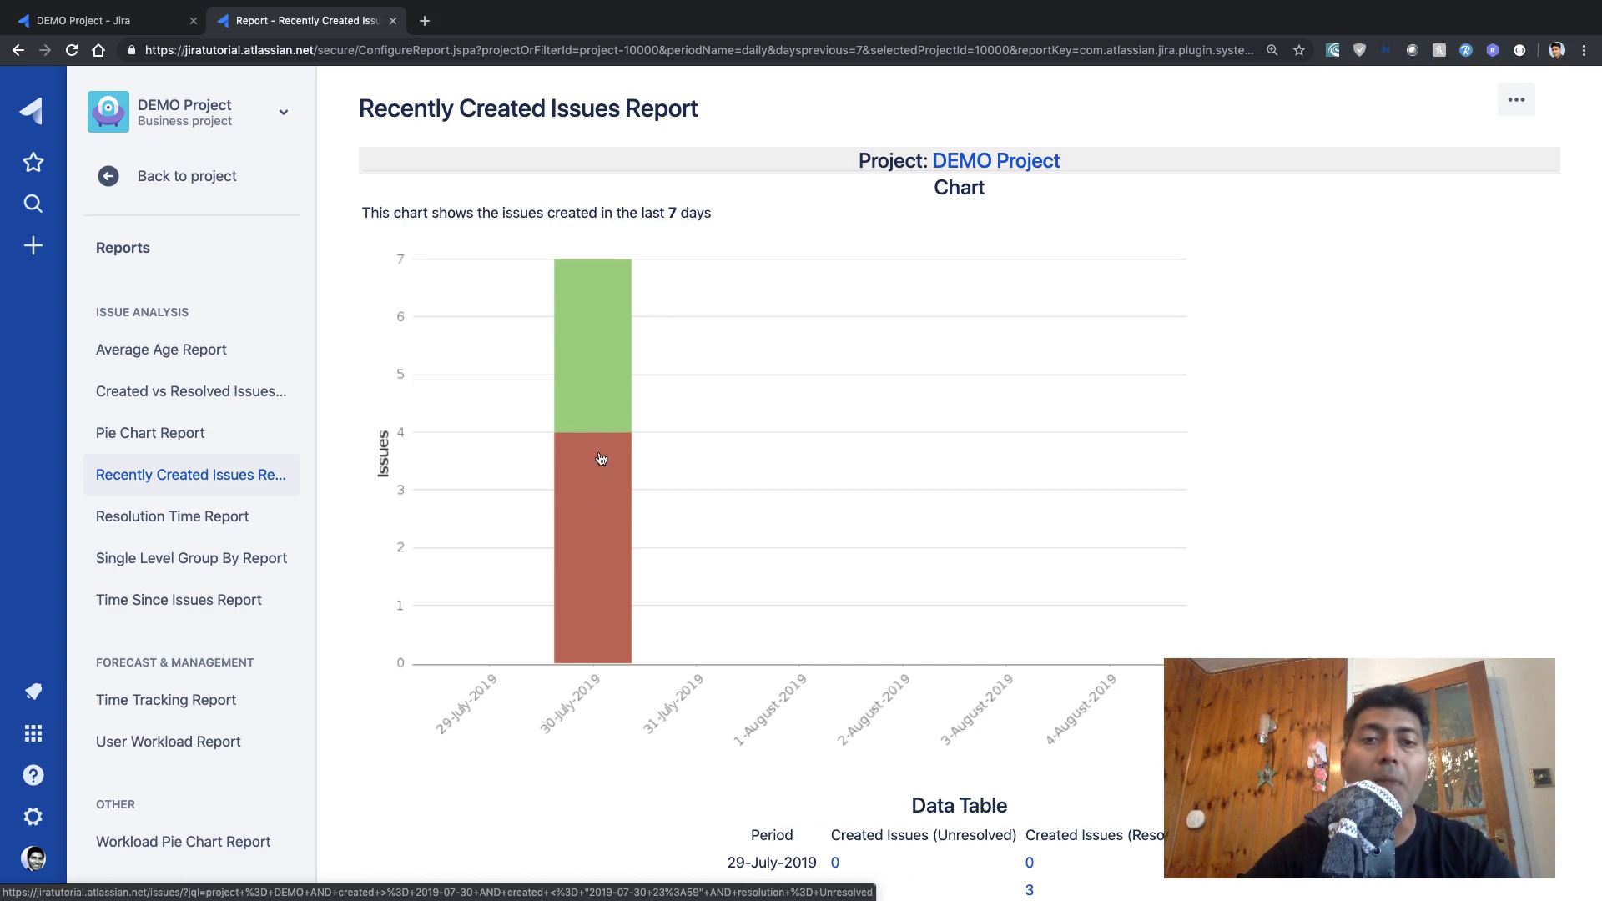
{"action": "mouse_move", "coordinate": [601, 459]}
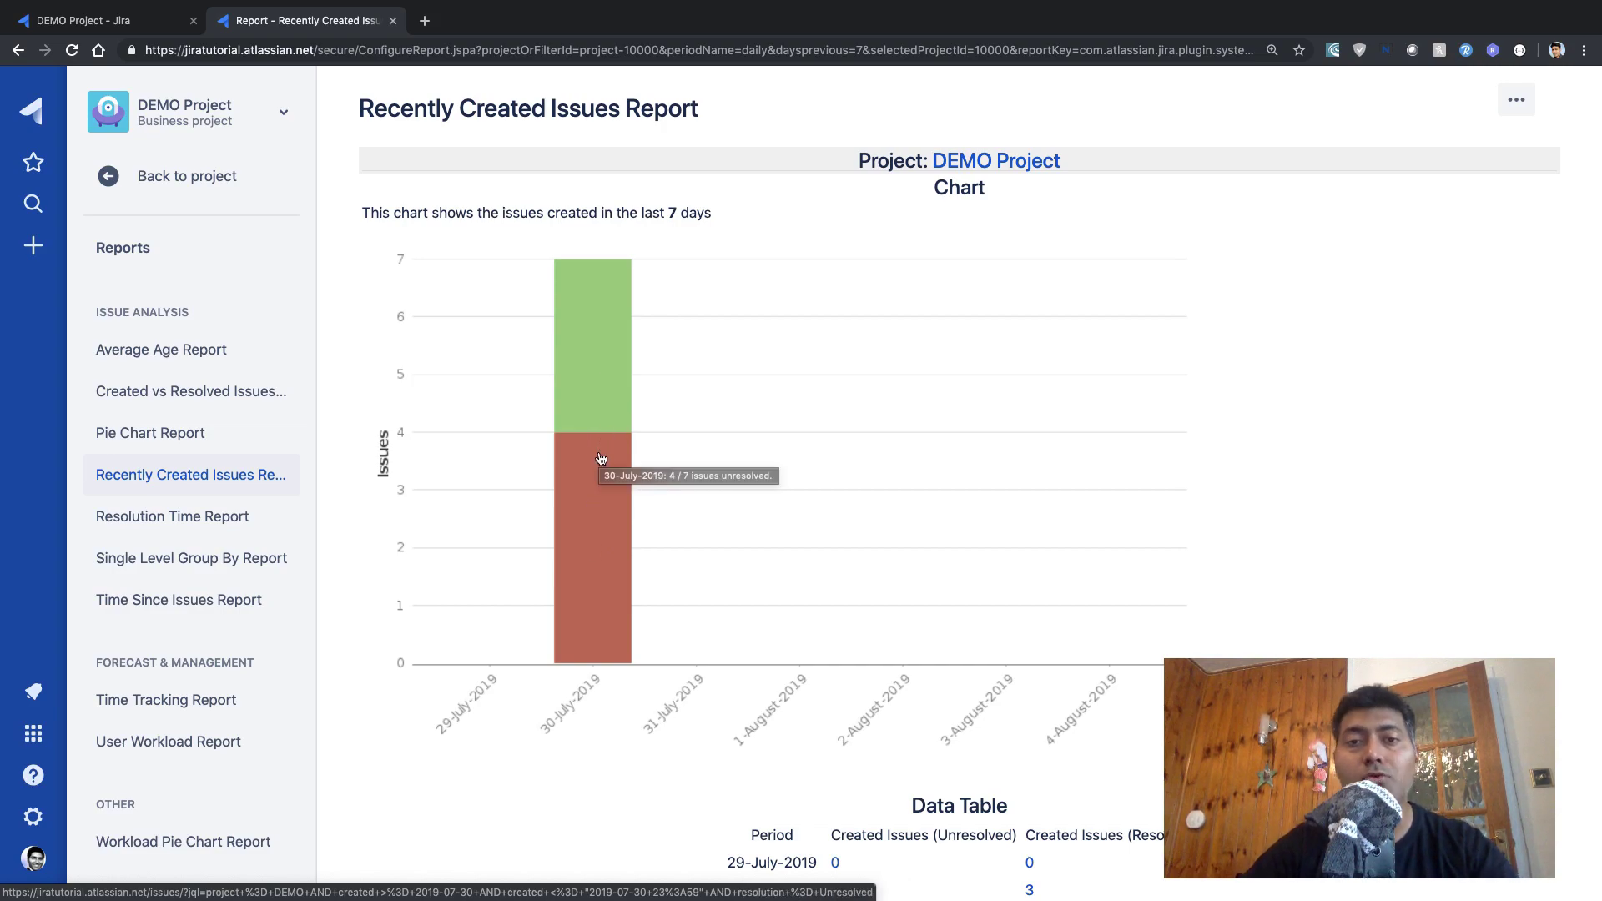
{"action": "scroll", "coordinate": [693, 668], "scroll_direction": "down", "scroll_amount": 2}
{"action": "scroll", "coordinate": [692, 671], "scroll_direction": "down", "scroll_amount": 1}
{"action": "scroll", "coordinate": [828, 781], "scroll_direction": "up", "scroll_amount": 3}
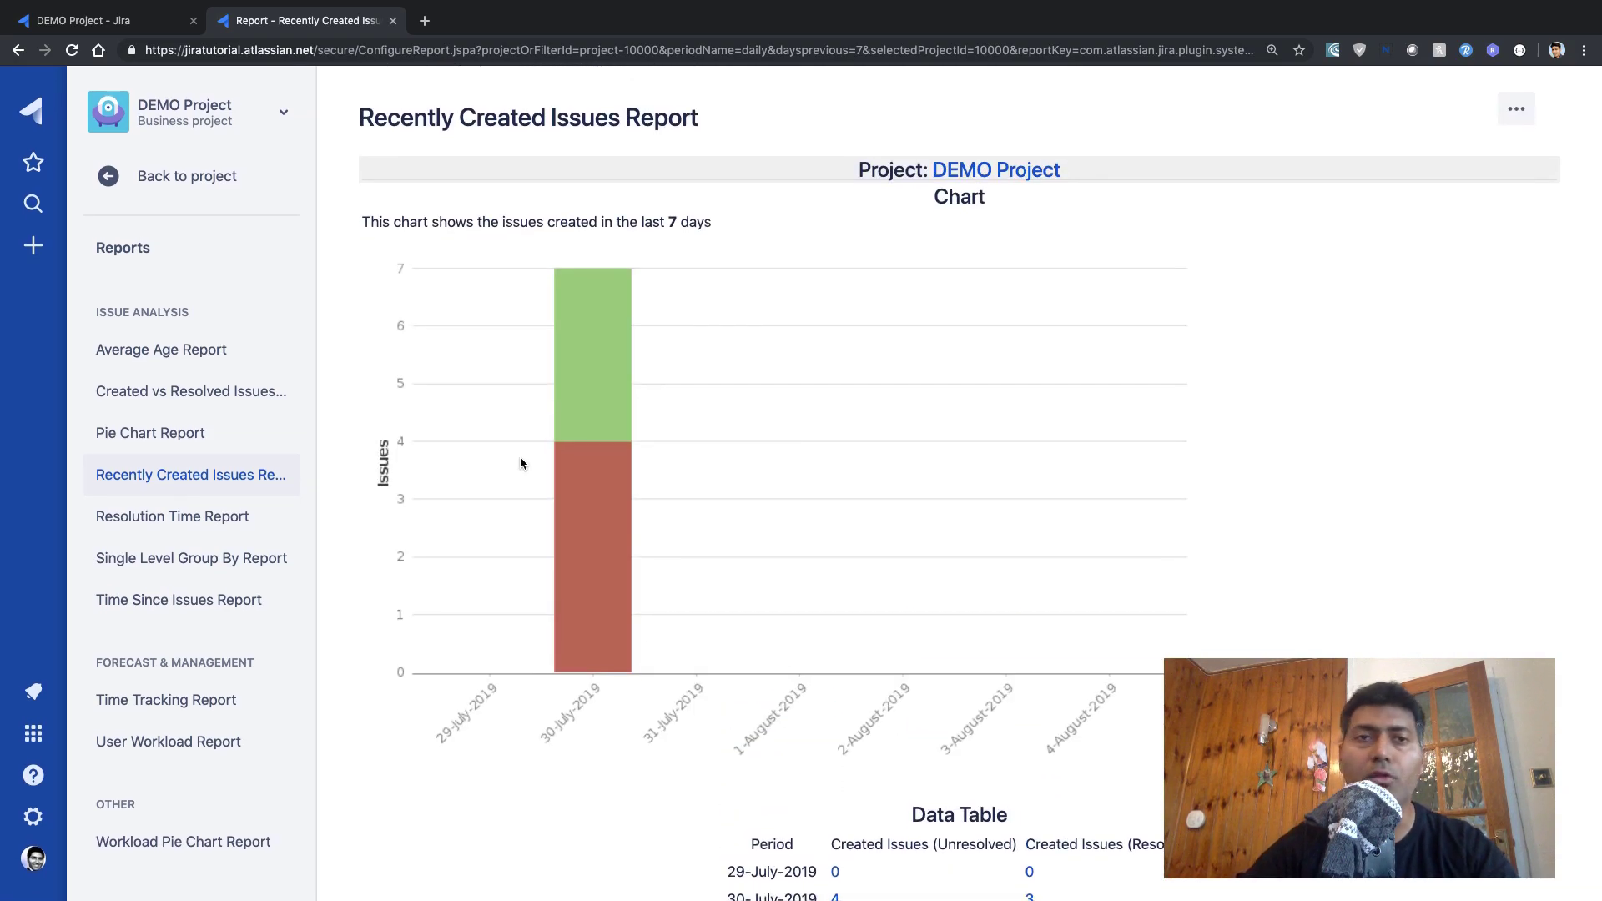
{"action": "left_click", "coordinate": [393, 20]}
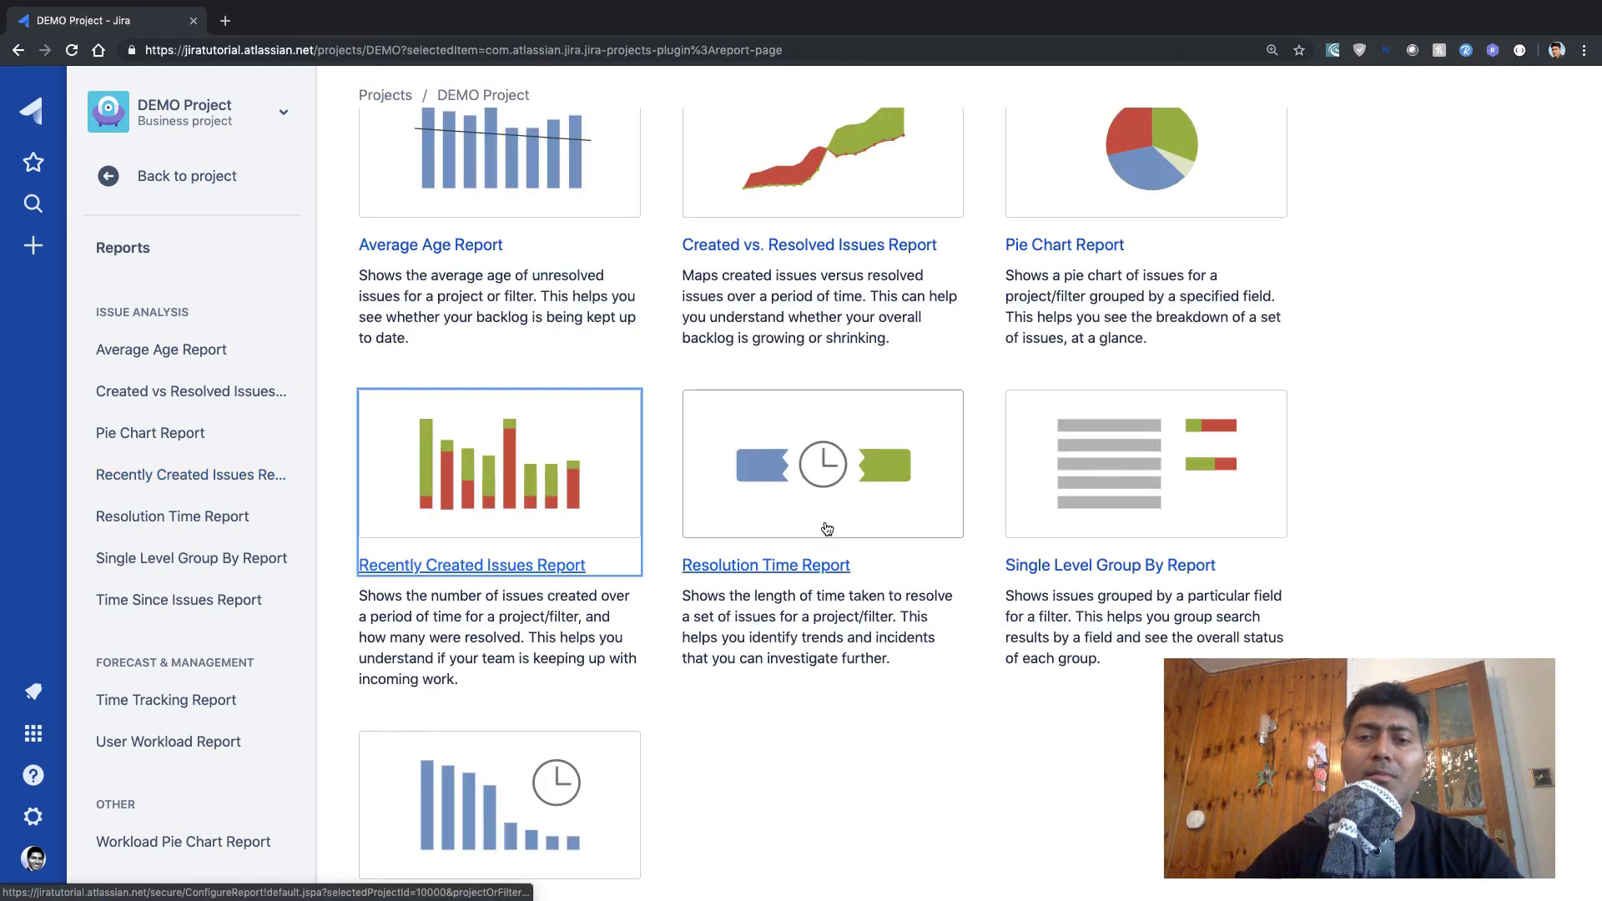
- Open the Resolution Time Report configuration in a new browser tab, set days previously to 7, and read the report description
{"action": "left_click", "coordinate": [825, 484], "text": "super"}
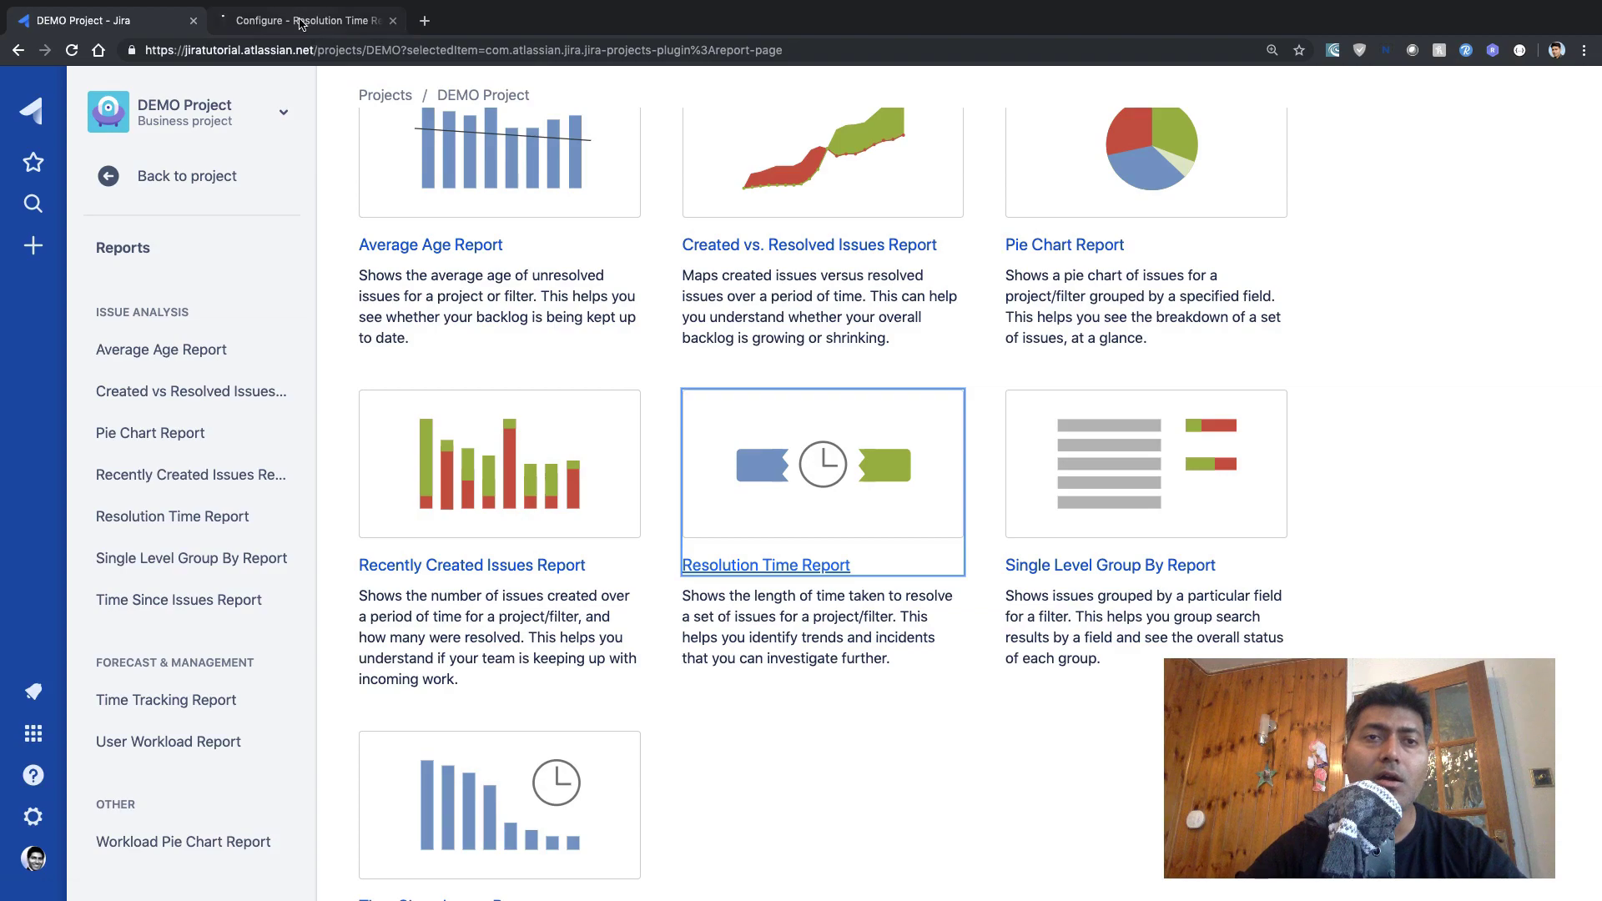
{"action": "left_click", "coordinate": [300, 20]}
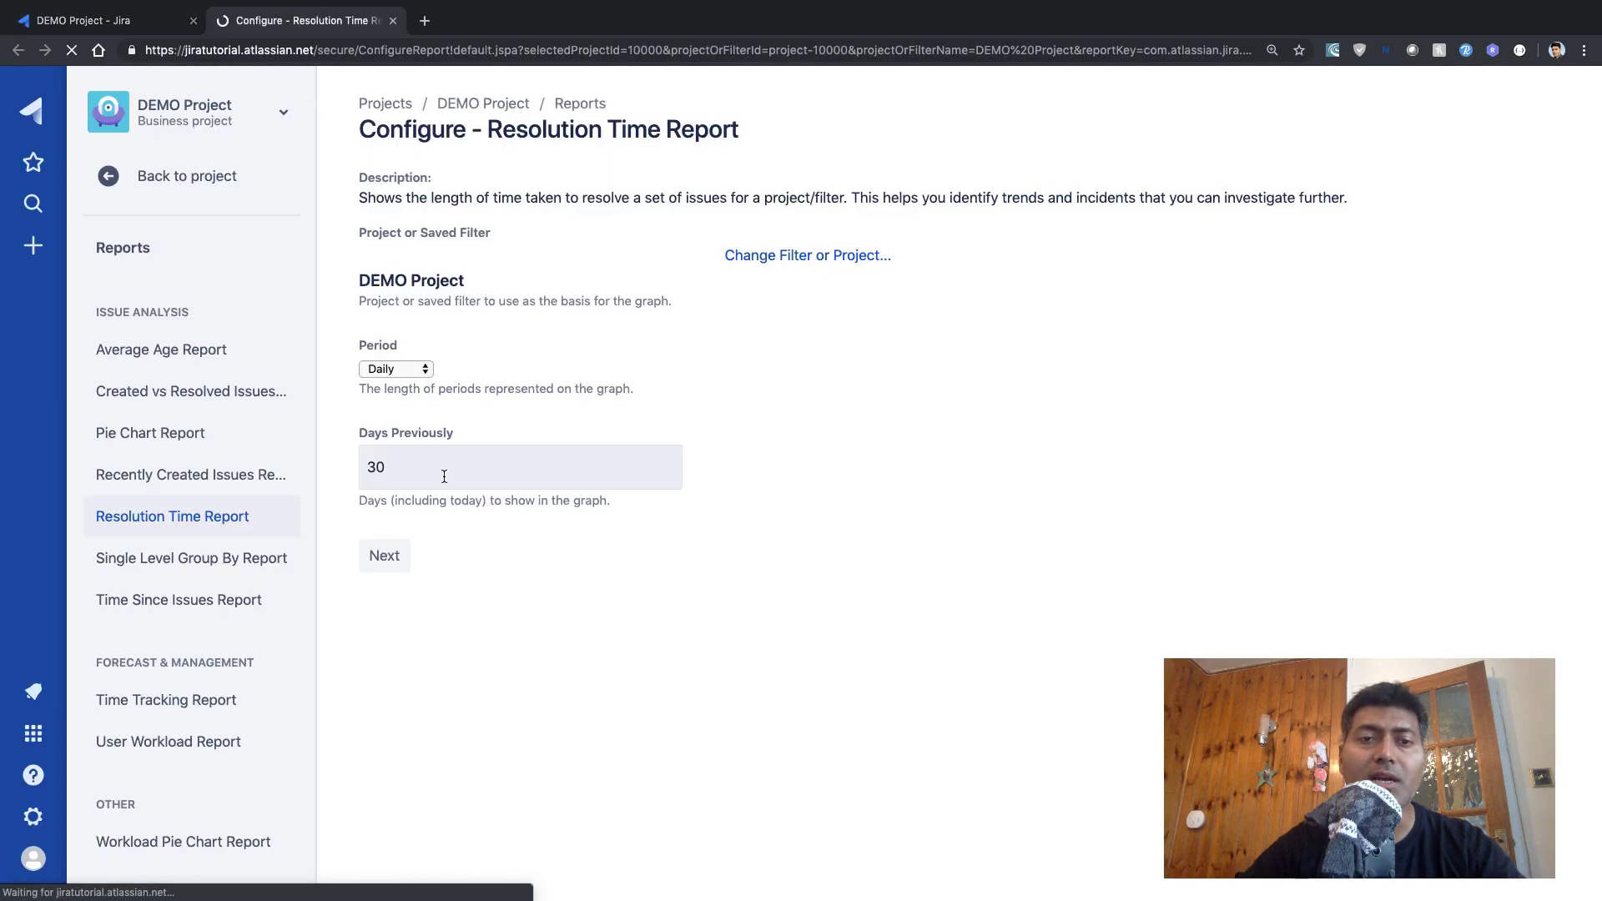
{"action": "double_click", "coordinate": [451, 473]}
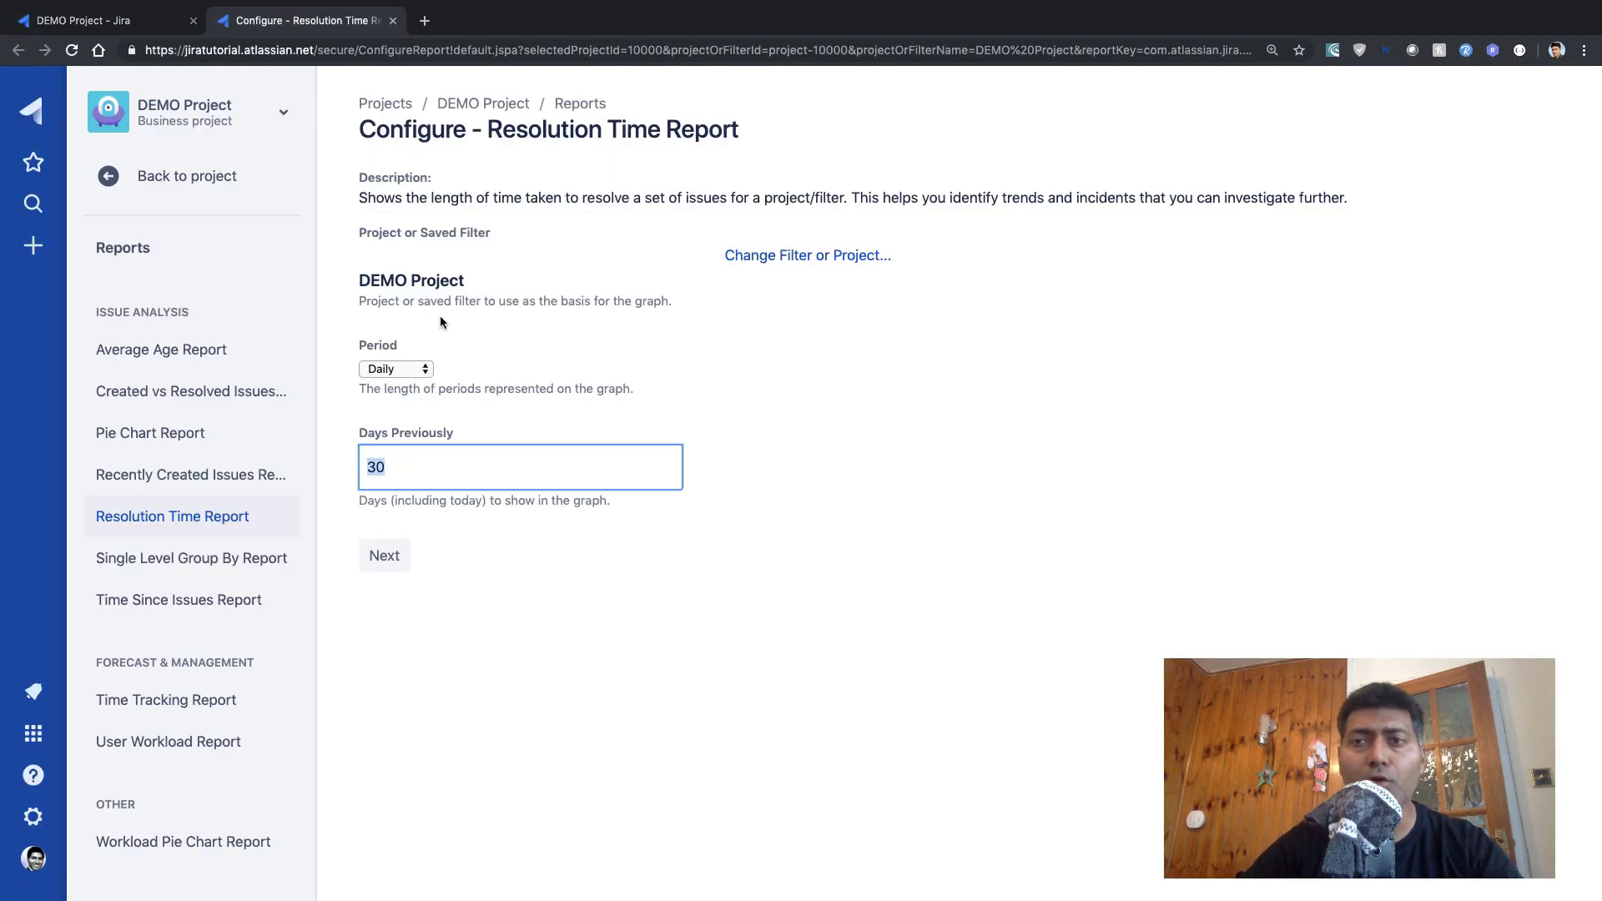
{"action": "type", "text": "7"}
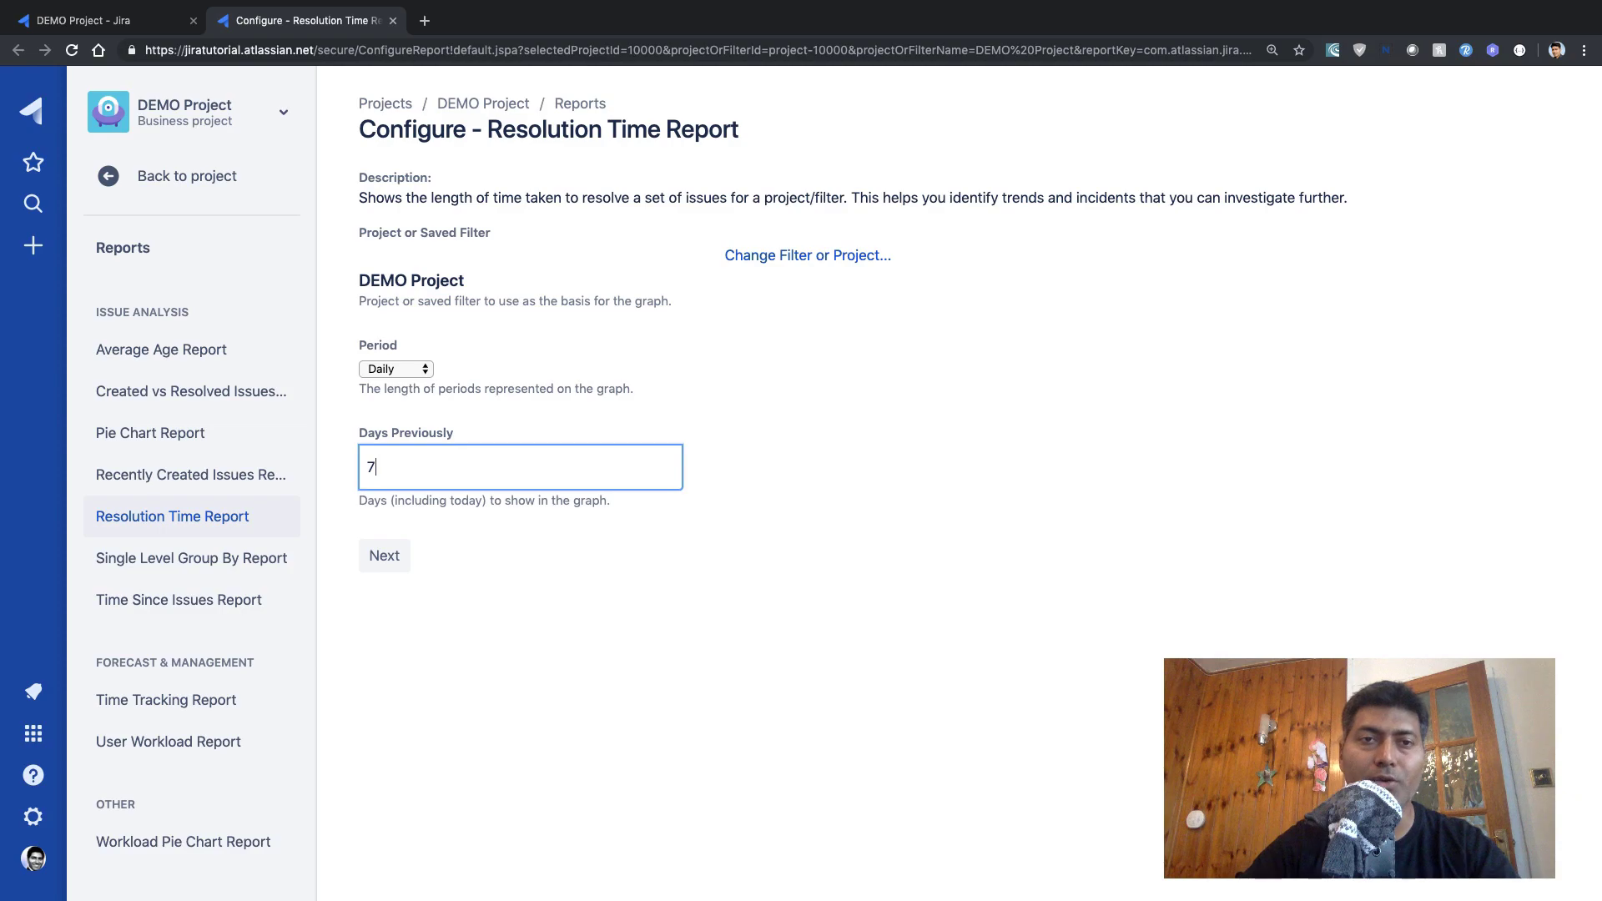
{"action": "triple_click", "coordinate": [466, 196]}
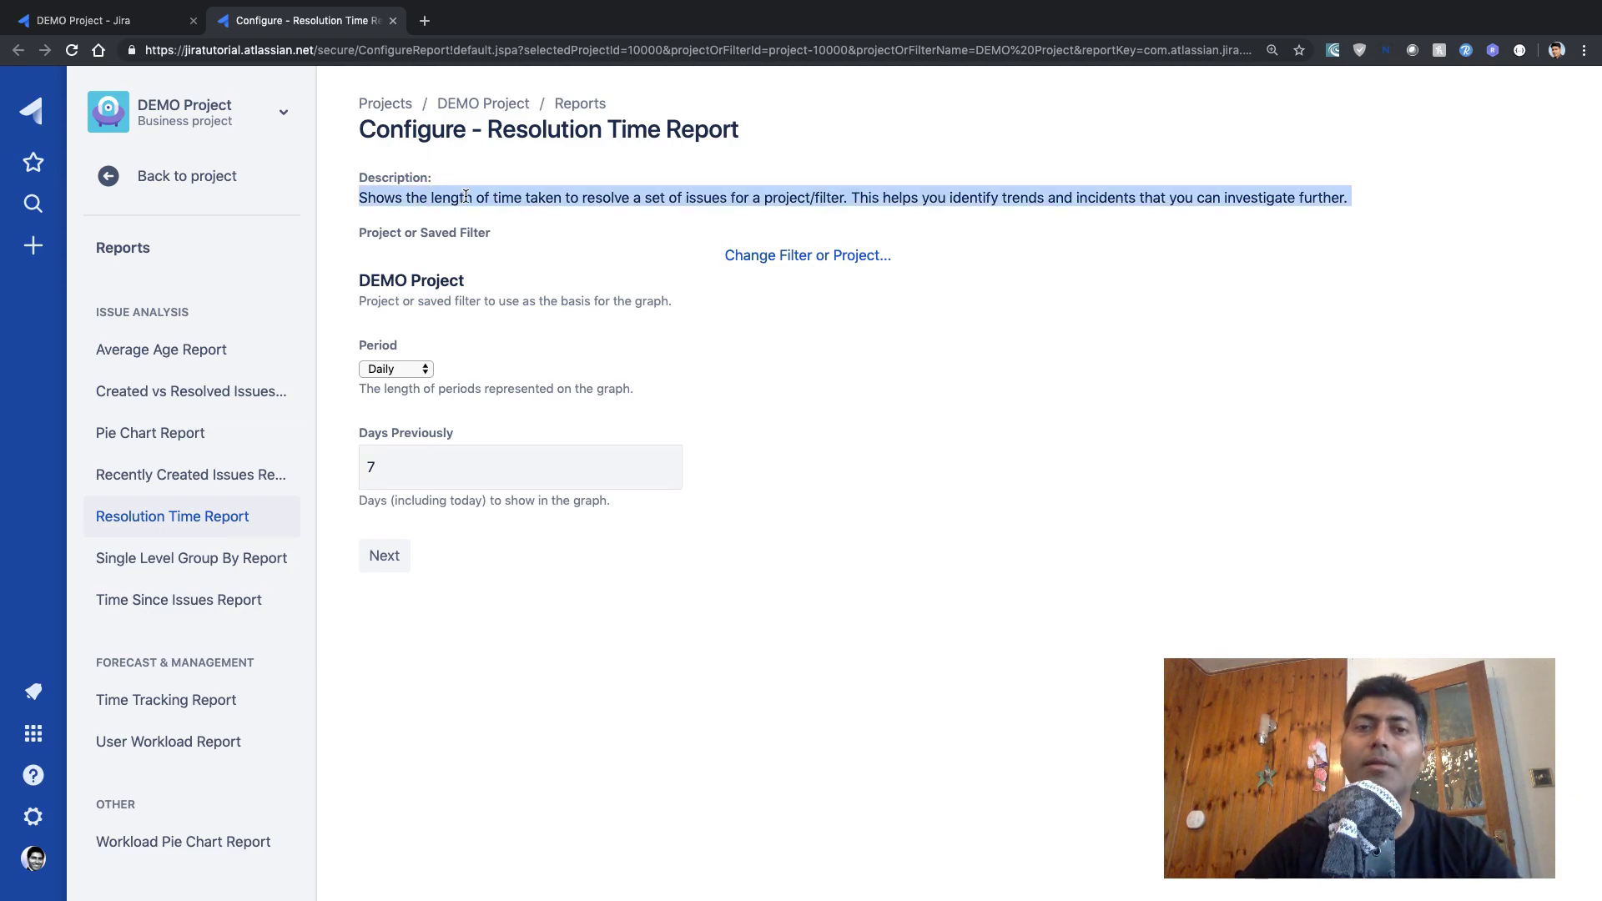
{"action": "left_click", "coordinate": [494, 203]}
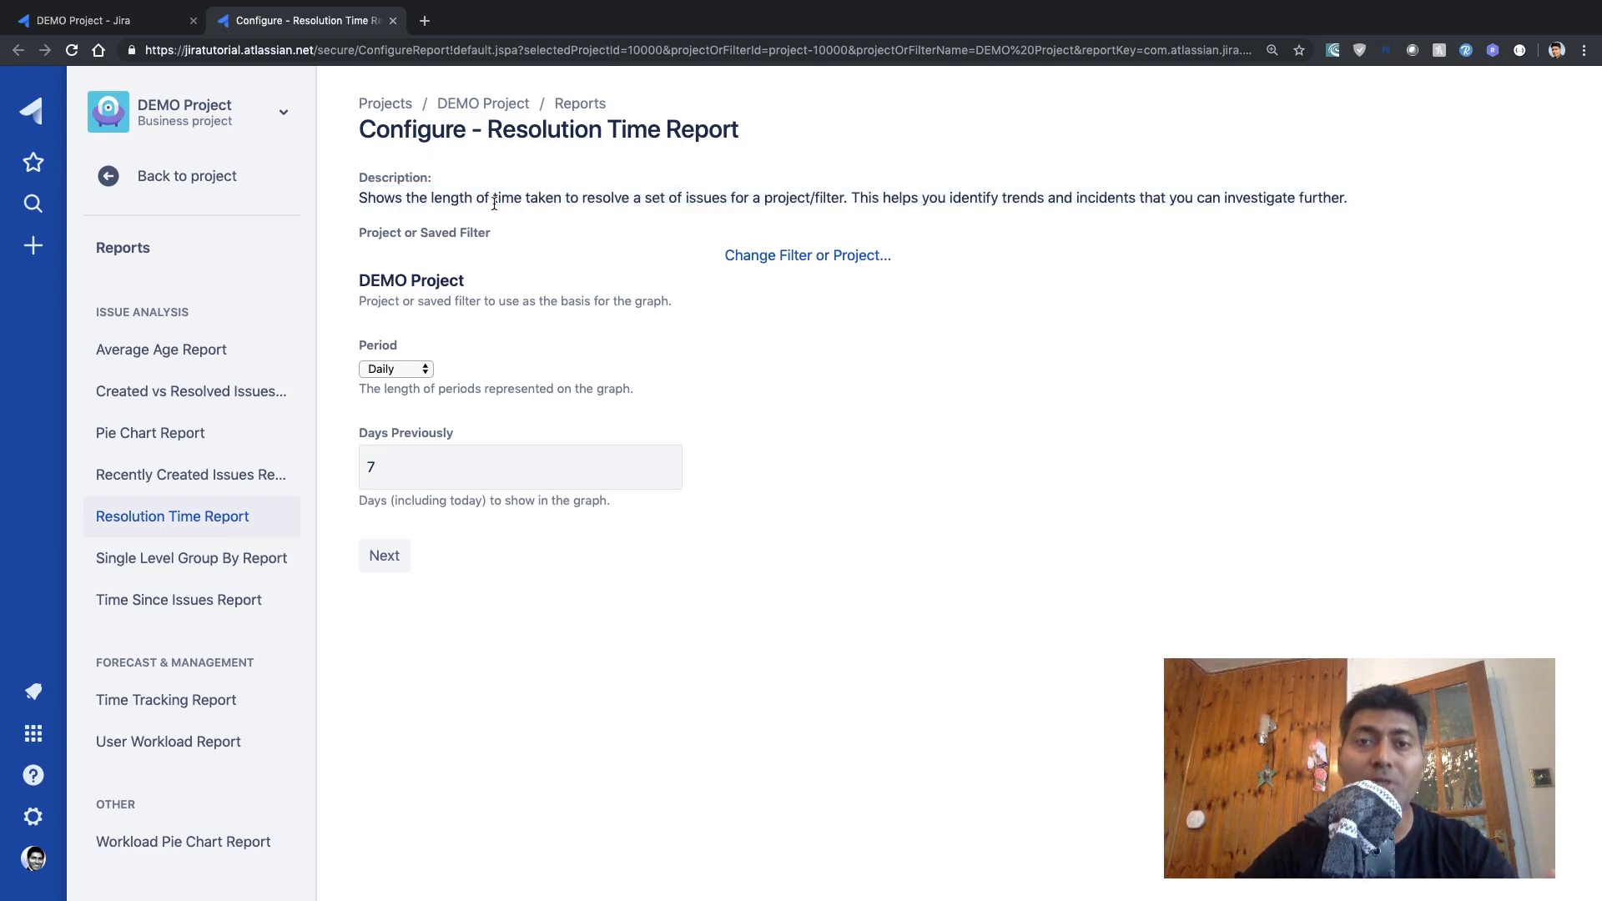